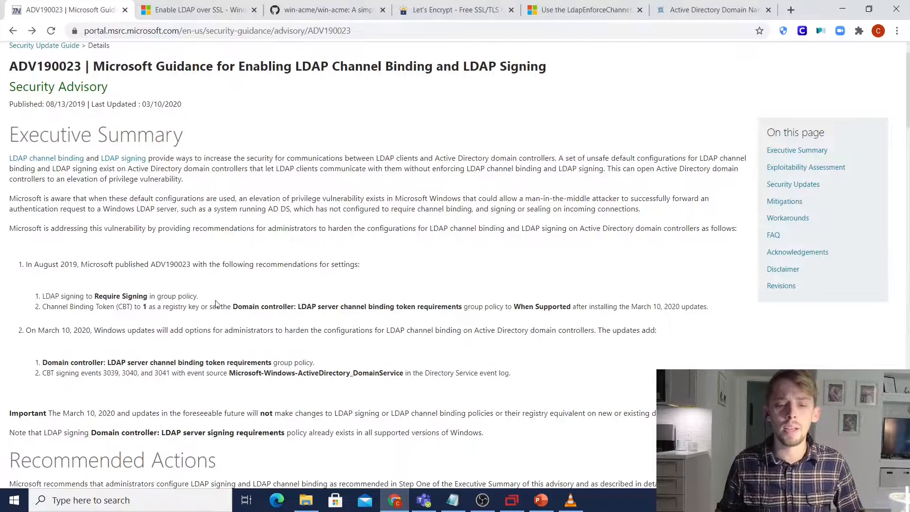
Review the ADV190023 advisory's executive summary and the introduction of the article on enabling LDAP over SSL
{"action": "scroll", "coordinate": [202, 294], "scroll_direction": "down", "scroll_amount": 1}
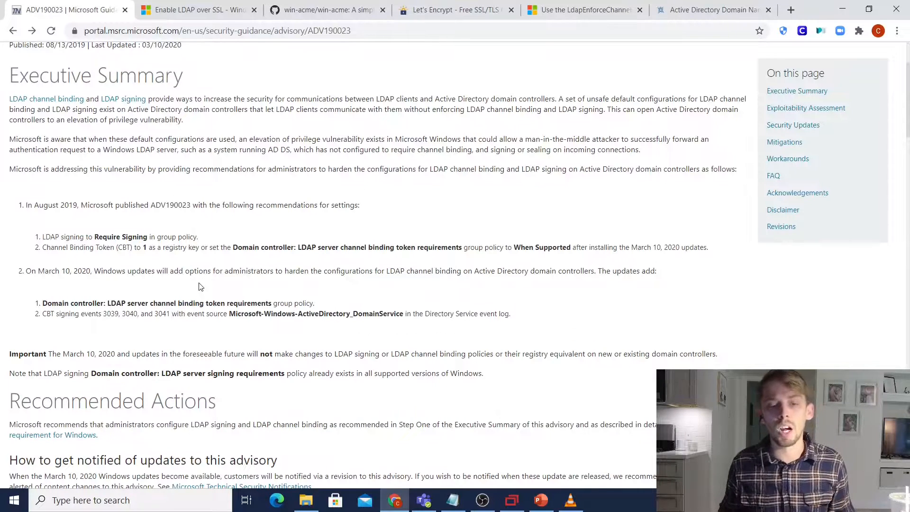
{"action": "scroll", "coordinate": [199, 287], "scroll_direction": "up", "scroll_amount": 1}
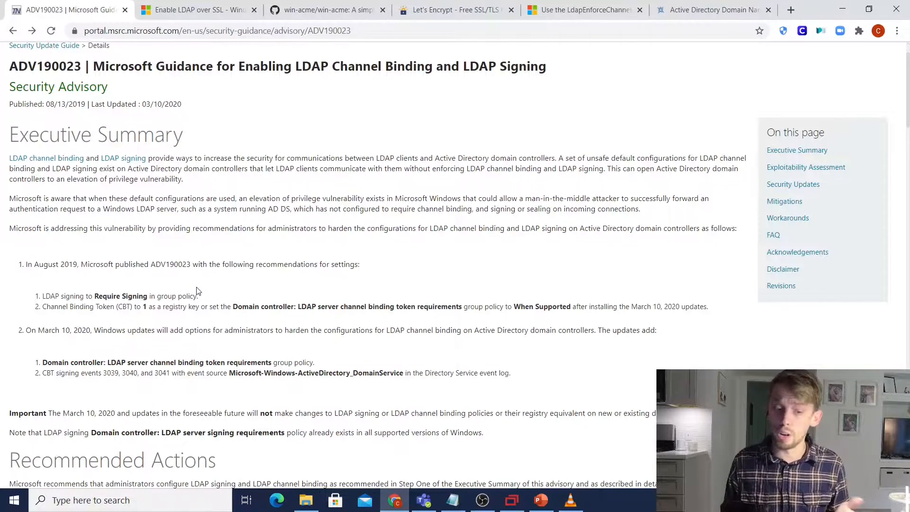
{"action": "left_click", "coordinate": [178, 9]}
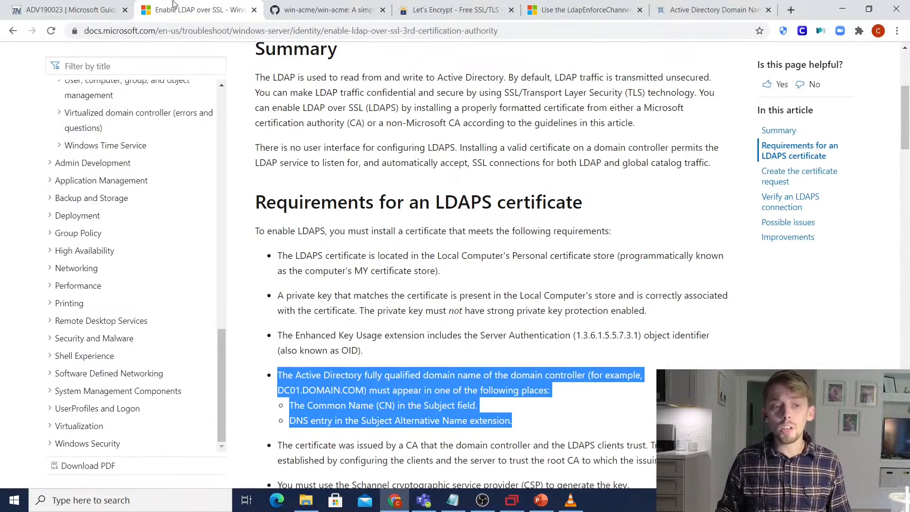
{"action": "scroll", "coordinate": [266, 199], "scroll_direction": "up", "scroll_amount": 5}
{"action": "scroll", "coordinate": [281, 204], "scroll_direction": "up", "scroll_amount": 1}
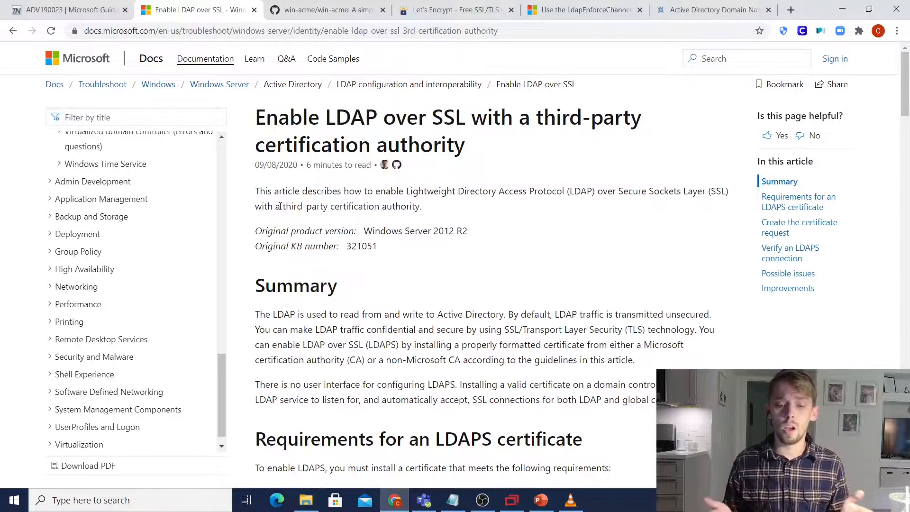
{"action": "scroll", "coordinate": [299, 243], "scroll_direction": "down", "scroll_amount": 5}
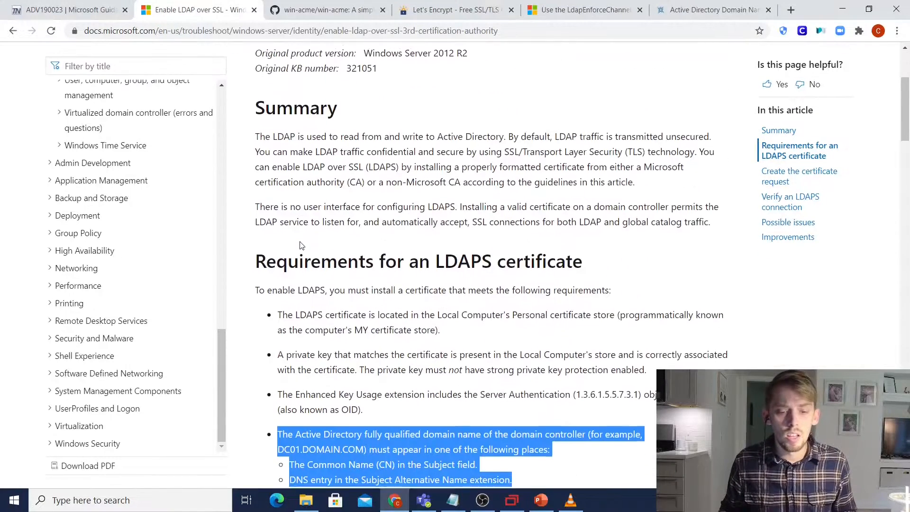
Examine the three Active Directory domain naming options and the certificate requirements in the LDAP over SSL article
{"action": "left_click", "coordinate": [701, 9]}
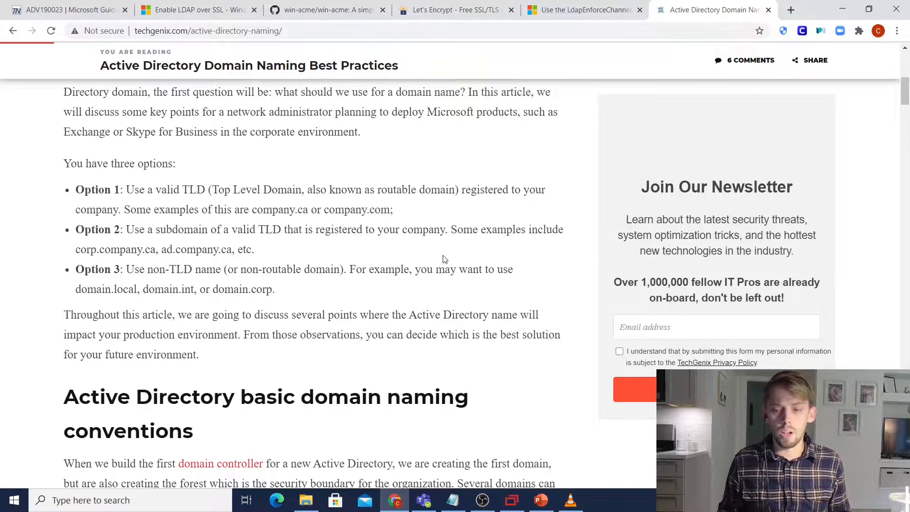
{"action": "scroll", "coordinate": [444, 260], "scroll_direction": "up", "scroll_amount": 2}
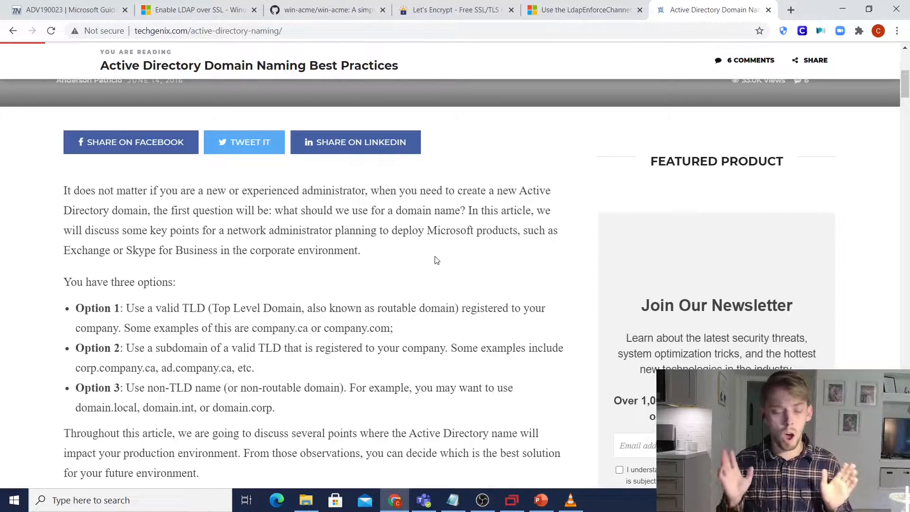
{"action": "left_click", "coordinate": [194, 10]}
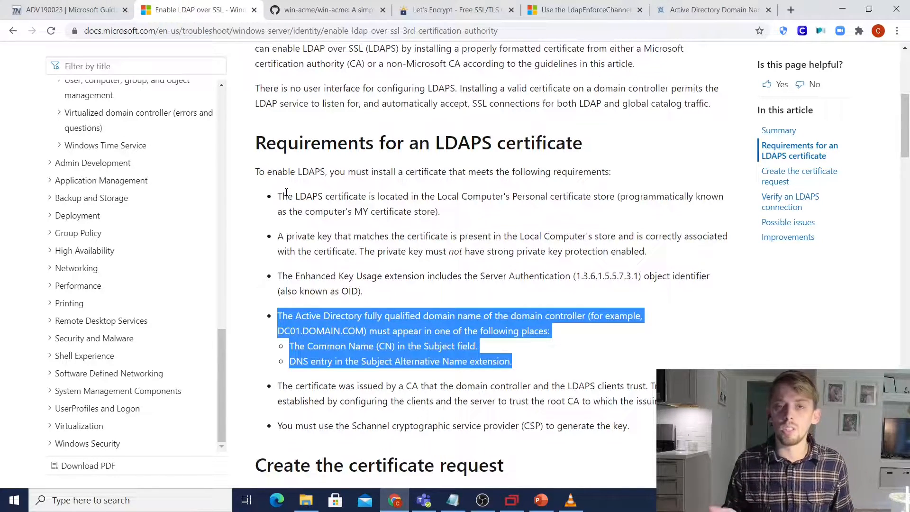
{"action": "scroll", "coordinate": [303, 222], "scroll_direction": "up", "scroll_amount": 2}
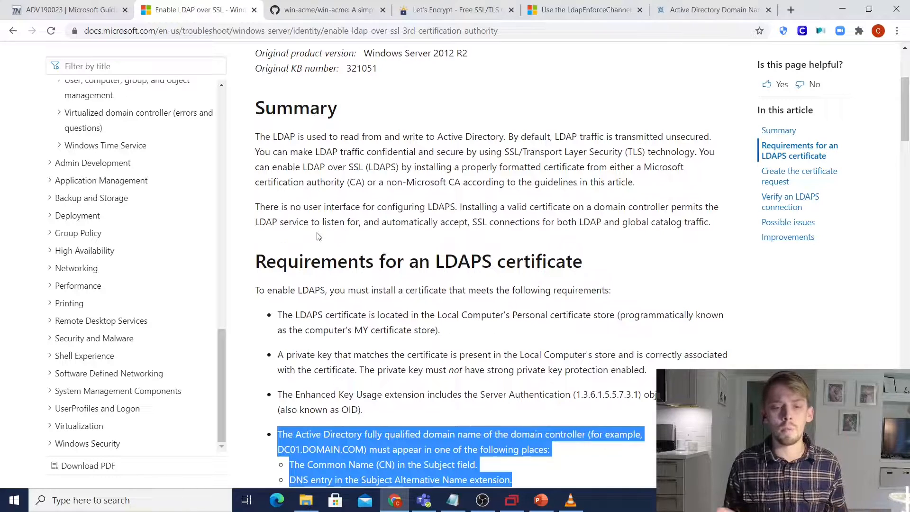
{"action": "scroll", "coordinate": [318, 236], "scroll_direction": "up", "scroll_amount": 2}
{"action": "scroll", "coordinate": [318, 237], "scroll_direction": "down", "scroll_amount": 2}
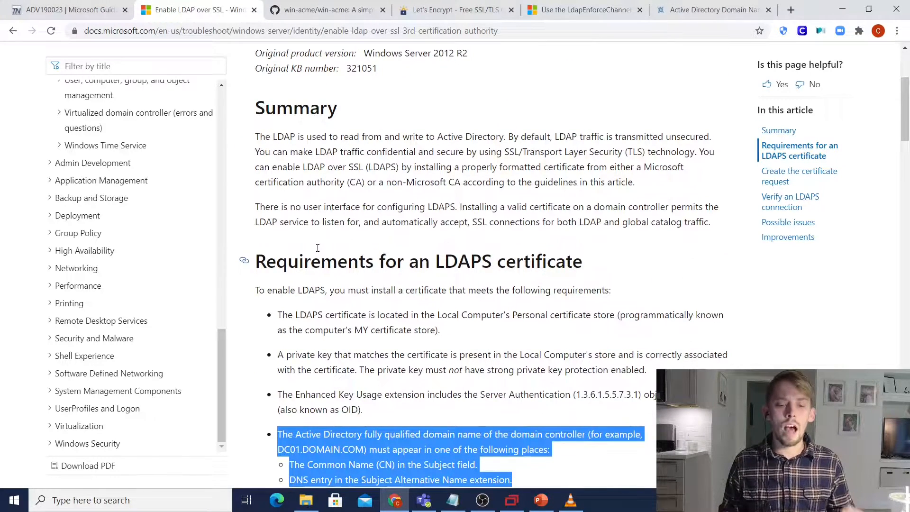
{"action": "scroll", "coordinate": [317, 248], "scroll_direction": "down", "scroll_amount": 1}
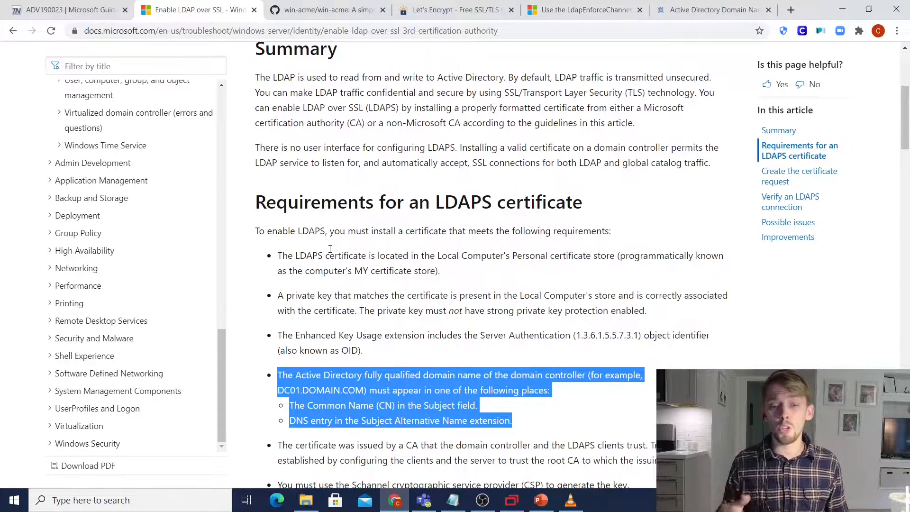
{"action": "scroll", "coordinate": [330, 249], "scroll_direction": "down", "scroll_amount": 2}
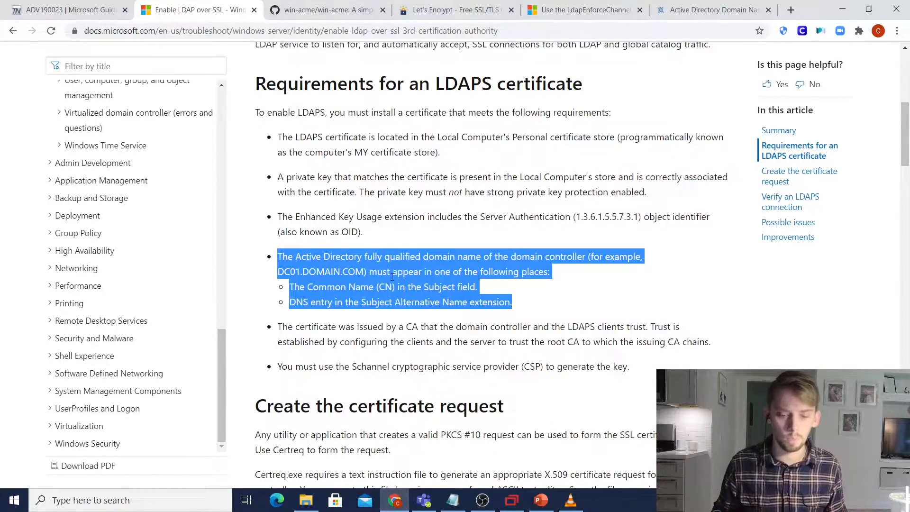
{"action": "scroll", "coordinate": [379, 306], "scroll_direction": "down", "scroll_amount": 6}
{"action": "scroll", "coordinate": [379, 307], "scroll_direction": "down", "scroll_amount": 6}
{"action": "scroll", "coordinate": [379, 306], "scroll_direction": "up", "scroll_amount": 12}
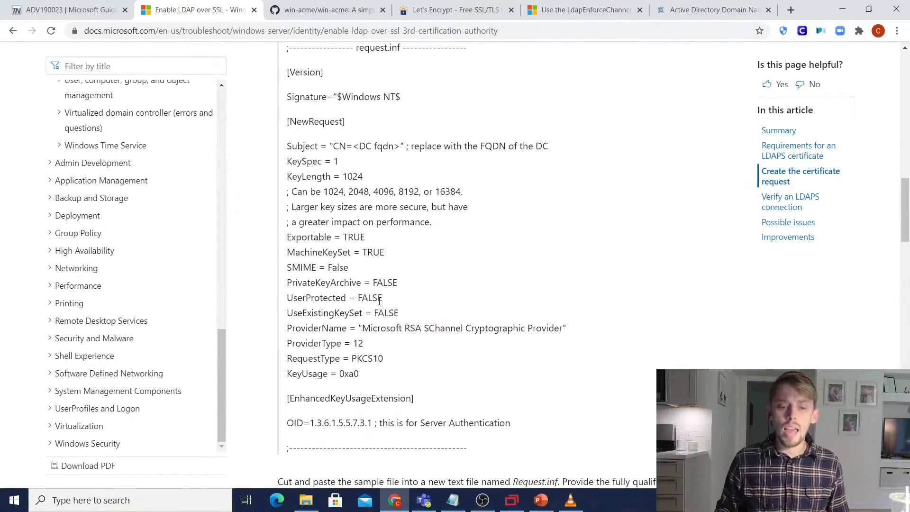
{"action": "scroll", "coordinate": [379, 307], "scroll_direction": "up", "scroll_amount": 1}
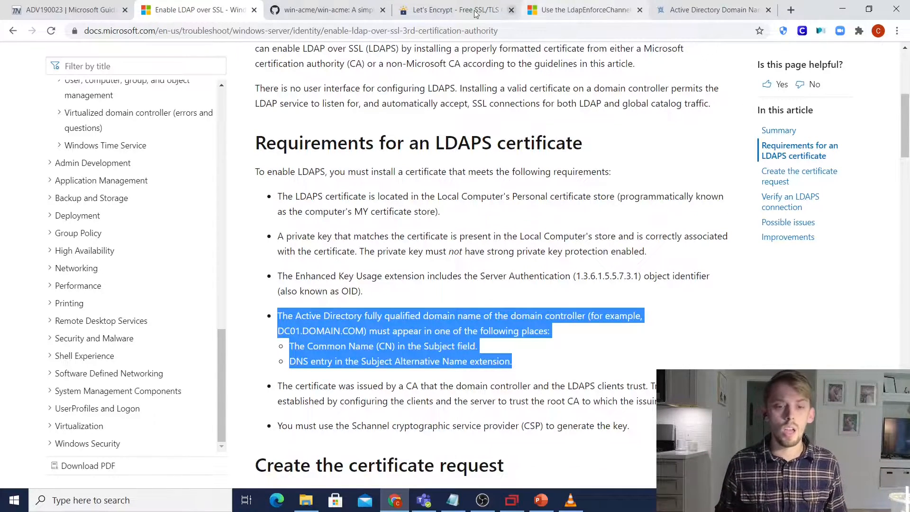
Examine the win-acme GitHub repository's file list and README overview
{"action": "left_click", "coordinate": [330, 4]}
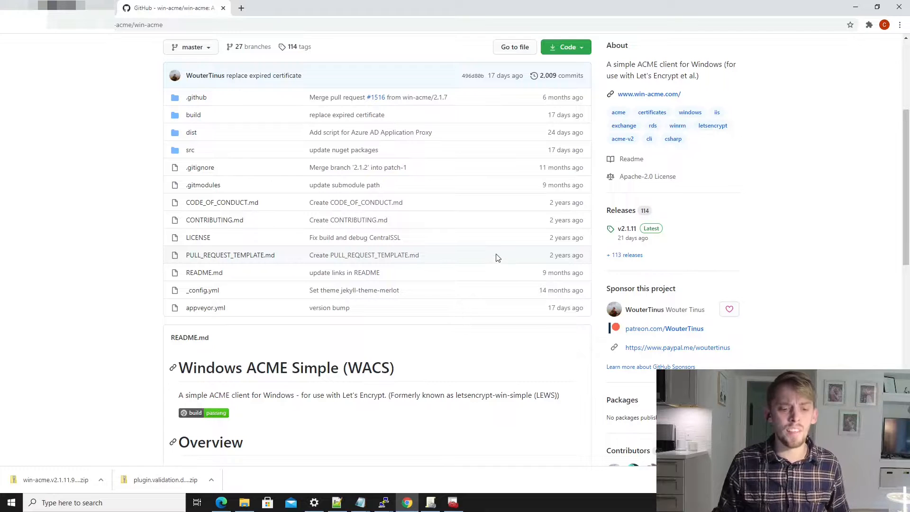
{"action": "scroll", "coordinate": [497, 257], "scroll_direction": "down", "scroll_amount": 1}
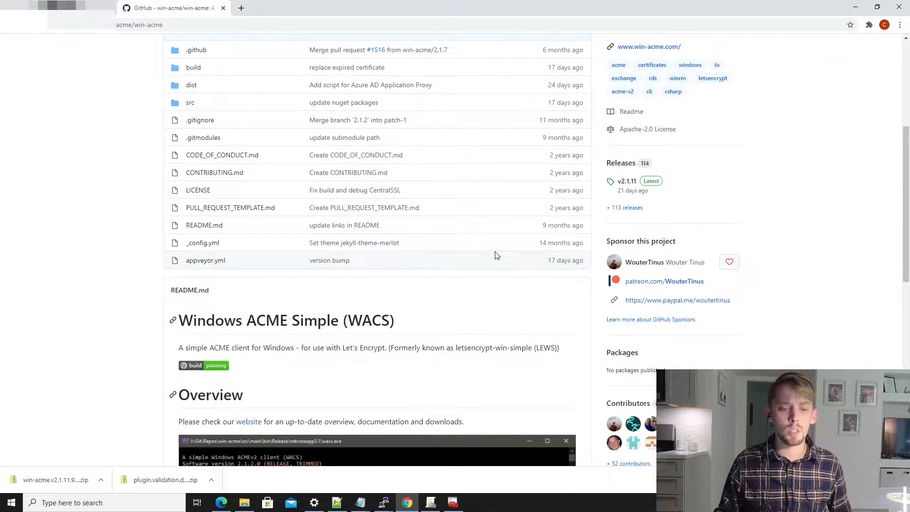
{"action": "scroll", "coordinate": [496, 255], "scroll_direction": "down", "scroll_amount": 3}
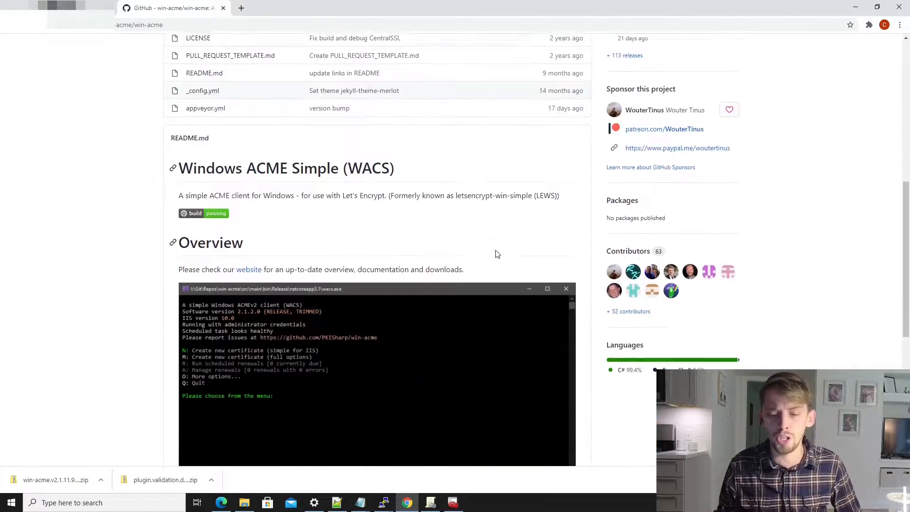
{"action": "scroll", "coordinate": [497, 255], "scroll_direction": "up", "scroll_amount": 3}
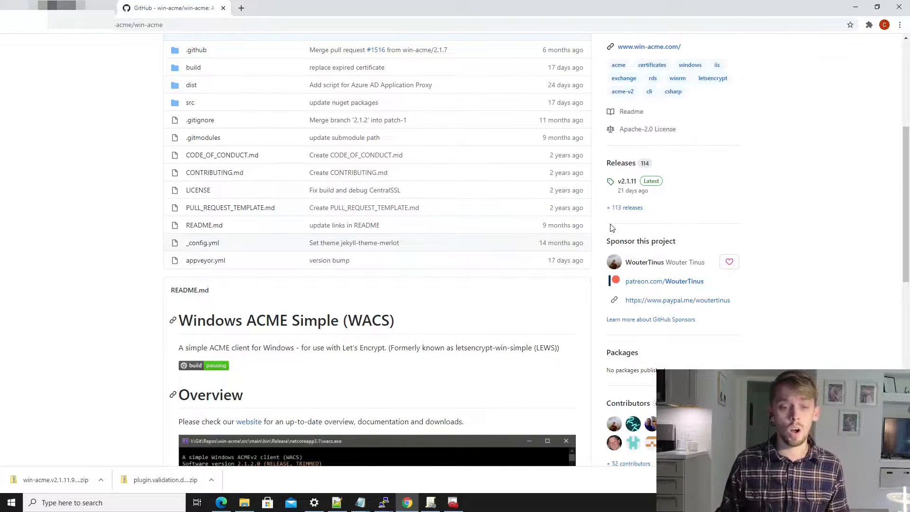
Download plugin.validation.dns.route53.v2.1.11.917.zip and win-acme.v2.1.11.917.x64.pluggable.zip from the assets of win-acme release v2.1.11
{"action": "left_click", "coordinate": [625, 182]}
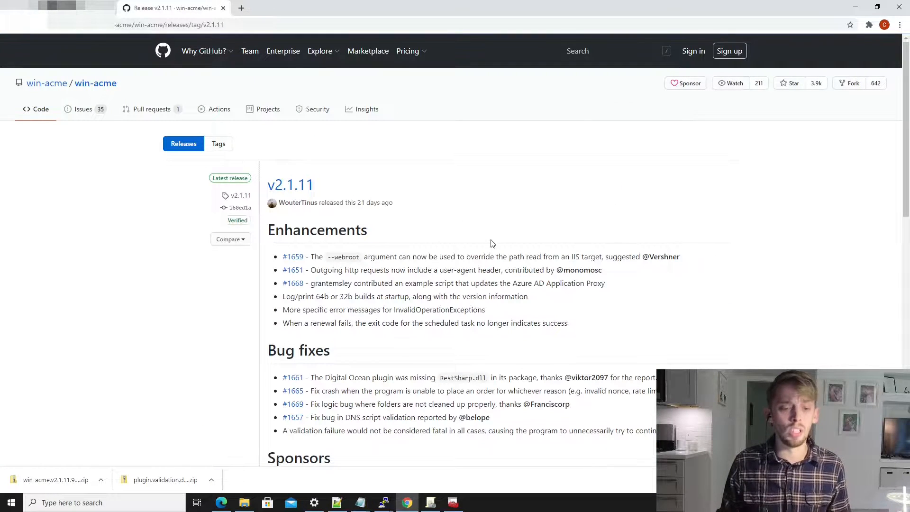
{"action": "scroll", "coordinate": [488, 244], "scroll_direction": "down", "scroll_amount": 1}
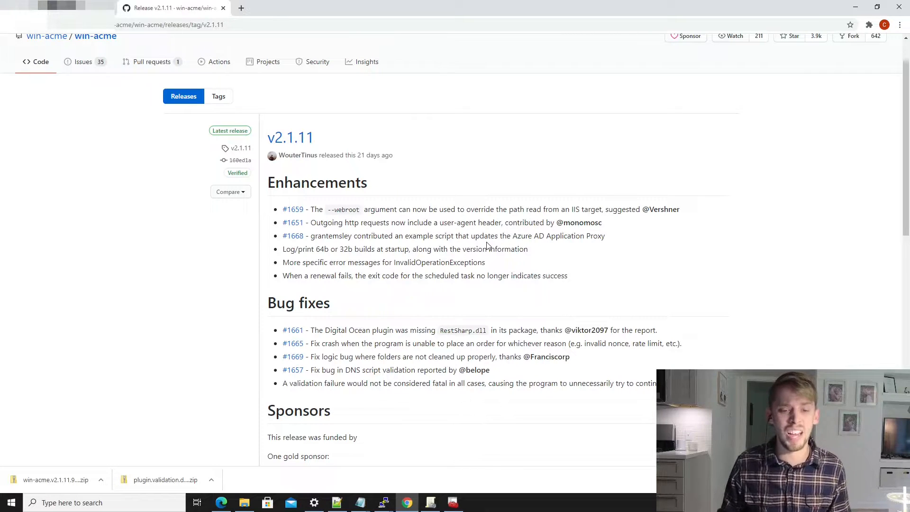
{"action": "scroll", "coordinate": [506, 247], "scroll_direction": "down", "scroll_amount": 10}
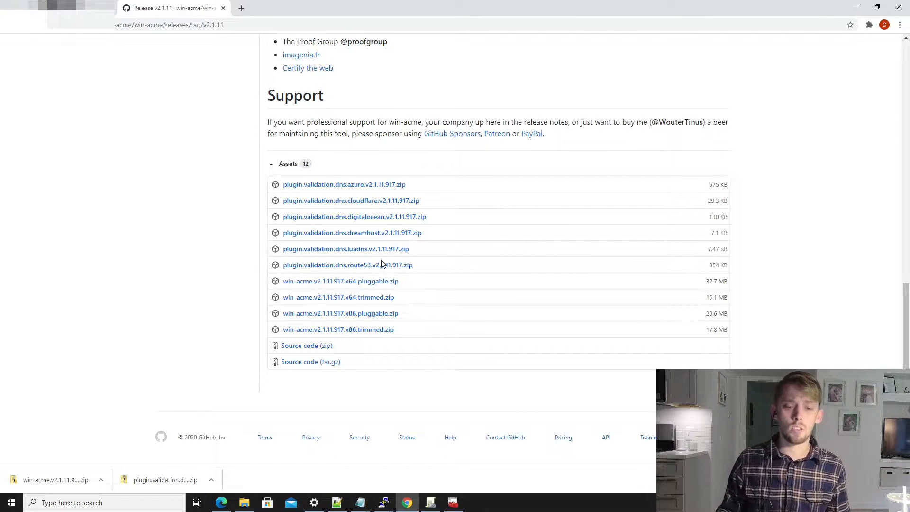
{"action": "left_click", "coordinate": [360, 266]}
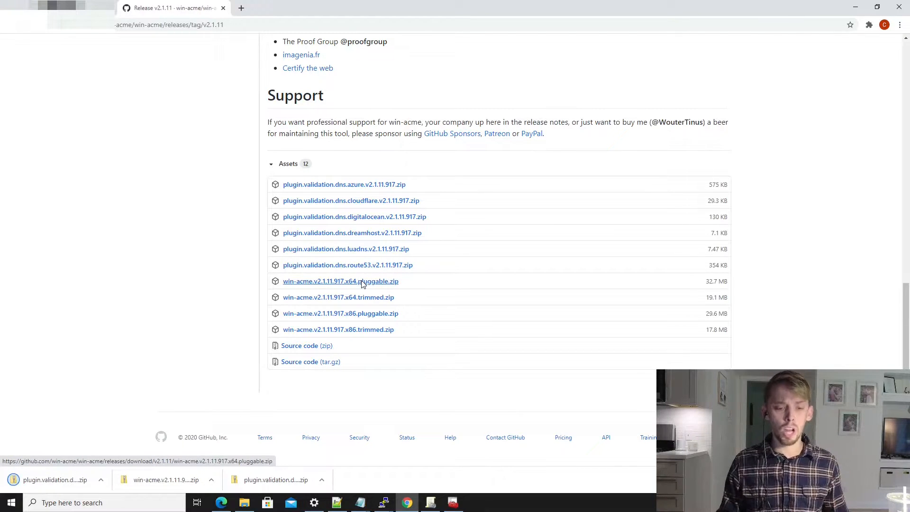
{"action": "left_click", "coordinate": [362, 281]}
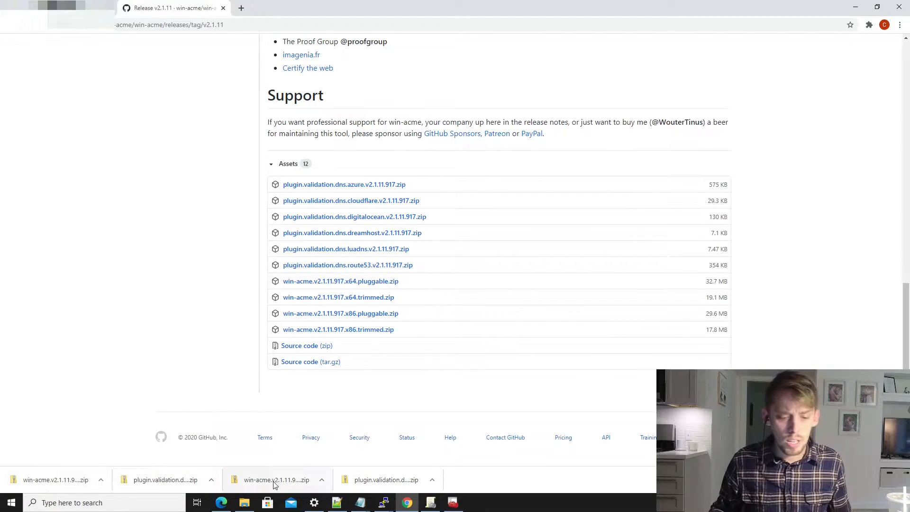
Unblock the newly downloaded plugin.validation.dns.route53.v2.1.11.917 (2).zip in the Downloads folder through its file properties
{"action": "left_click", "coordinate": [166, 479]}
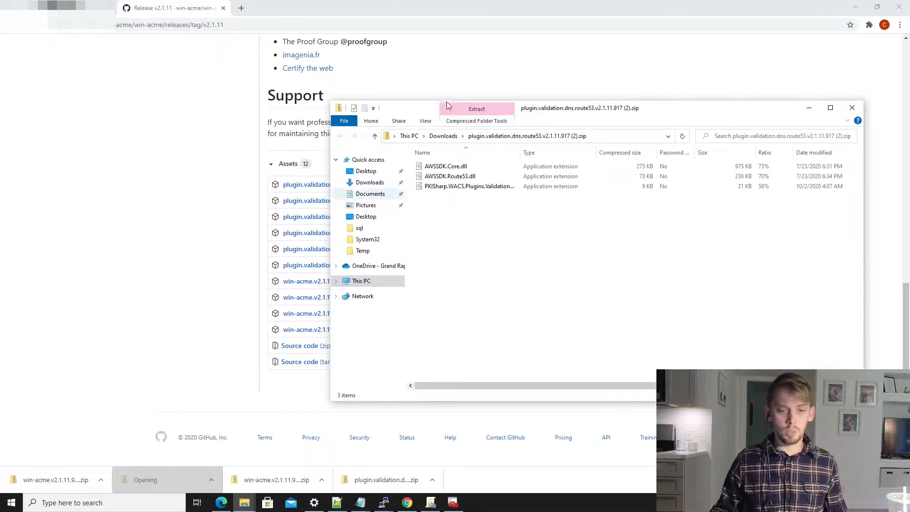
{"action": "left_click", "coordinate": [443, 136]}
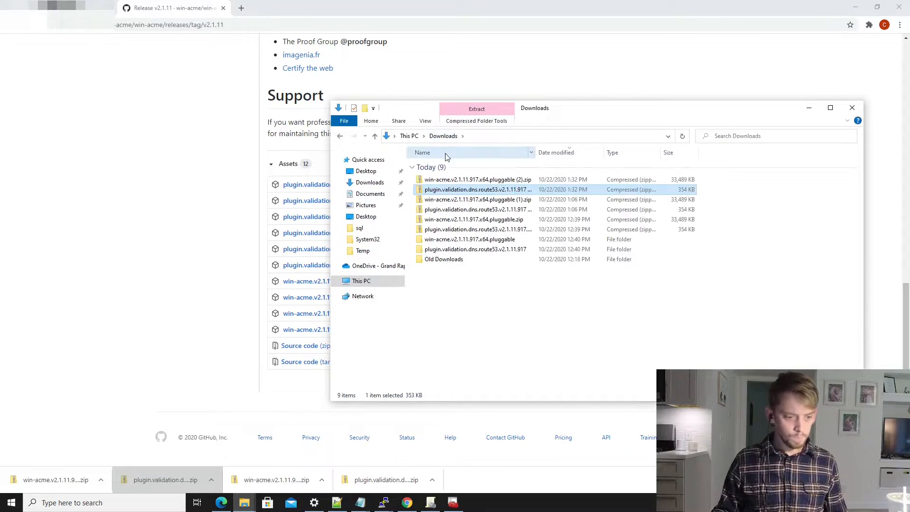
{"action": "right_click", "coordinate": [470, 190]}
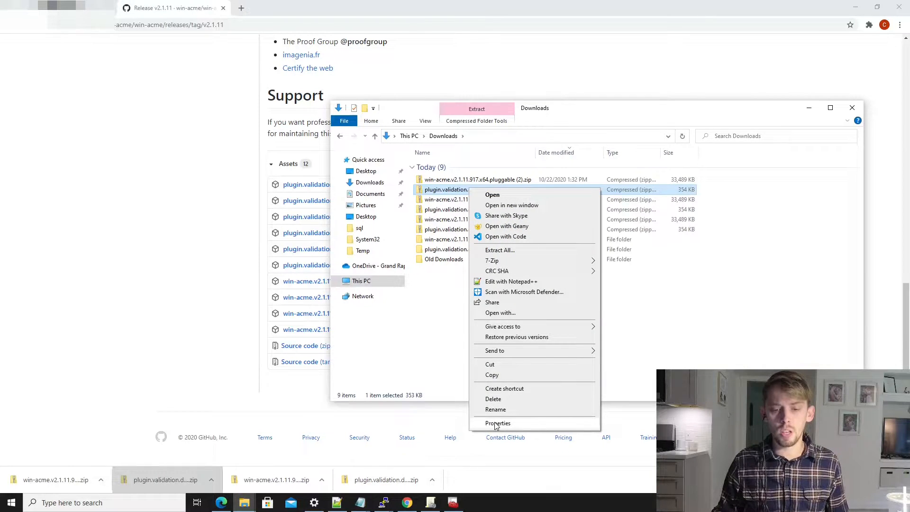
{"action": "left_click", "coordinate": [497, 423]}
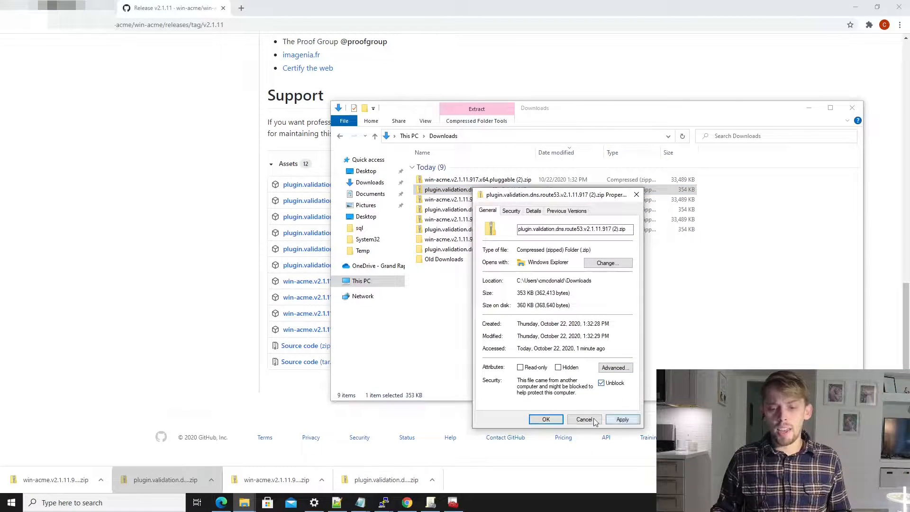
{"action": "left_click", "coordinate": [622, 420]}
{"action": "left_click", "coordinate": [546, 419]}
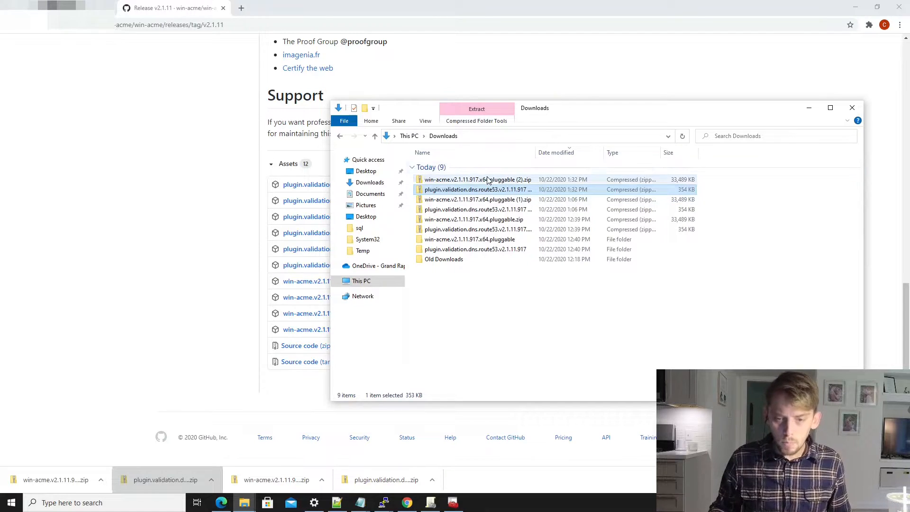
Unblock win-acme.v2.1.11.917.x64.pluggable (2).zip through its file properties
{"action": "right_click", "coordinate": [487, 179]}
{"action": "left_click", "coordinate": [542, 411]}
{"action": "left_click", "coordinate": [619, 372]}
{"action": "left_click", "coordinate": [635, 409]}
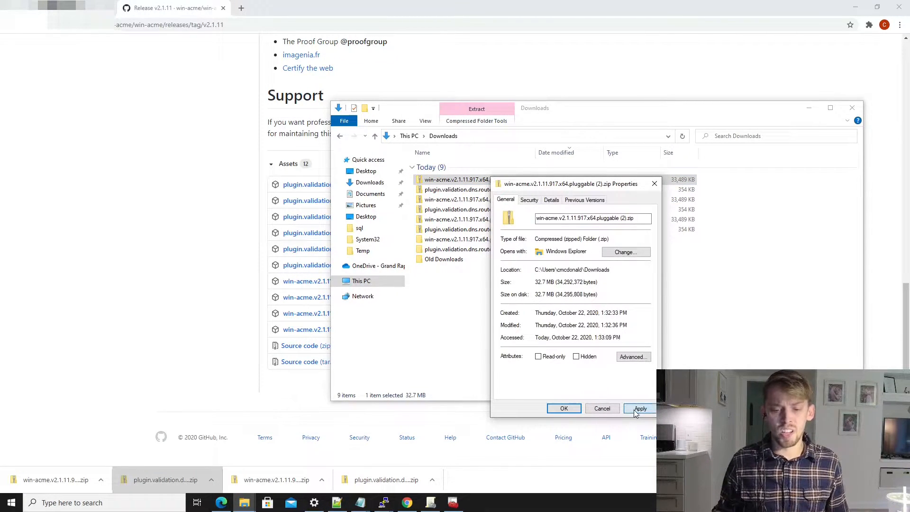
{"action": "left_click", "coordinate": [565, 409]}
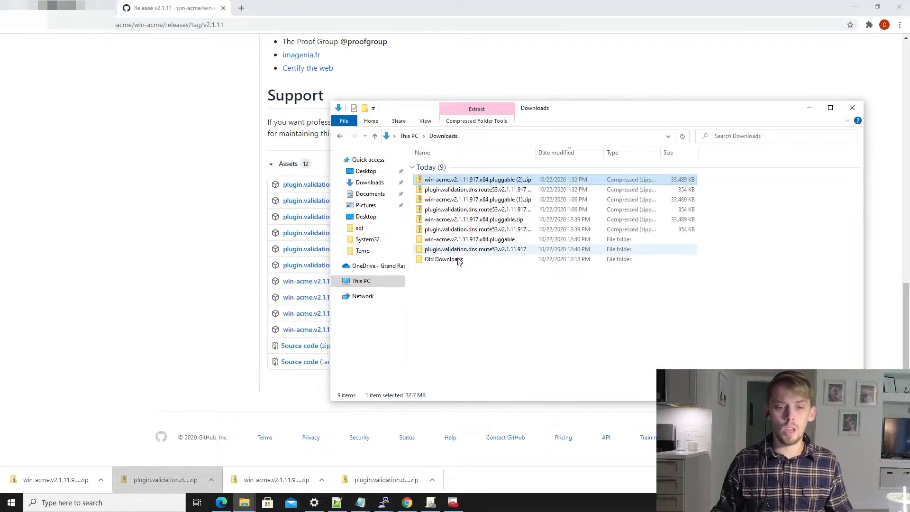
Inspect the three DLL files in the extracted plugin.validation.dns.route53.v2.1.11.917 folder and return to Downloads
{"action": "double_click", "coordinate": [460, 249]}
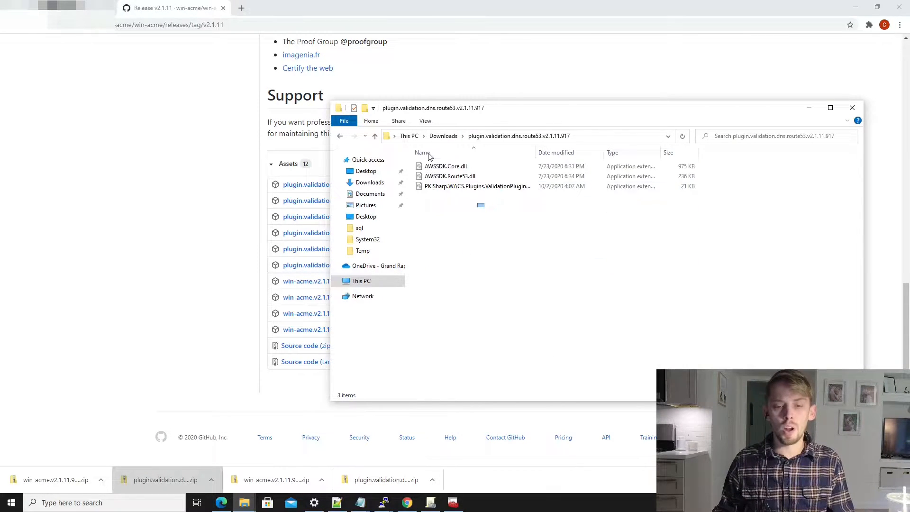
{"action": "left_click_drag", "start_coordinate": [426, 154], "coordinate": [485, 208]}
{"action": "left_click_drag", "start_coordinate": [486, 108], "coordinate": [390, 130]}
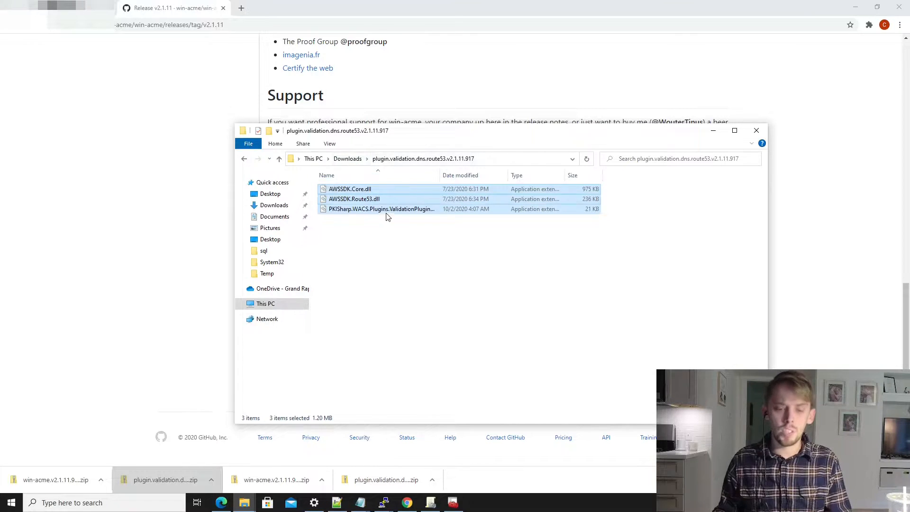
{"action": "left_click", "coordinate": [351, 159]}
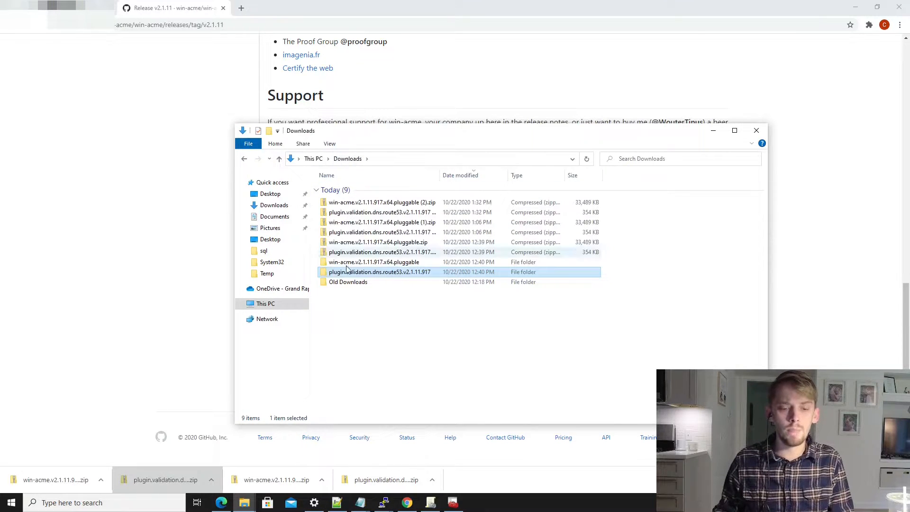
Open the extracted win-acme.v2.1.11.917.x64.pluggable folder and select all of its contents
{"action": "double_click", "coordinate": [347, 263]}
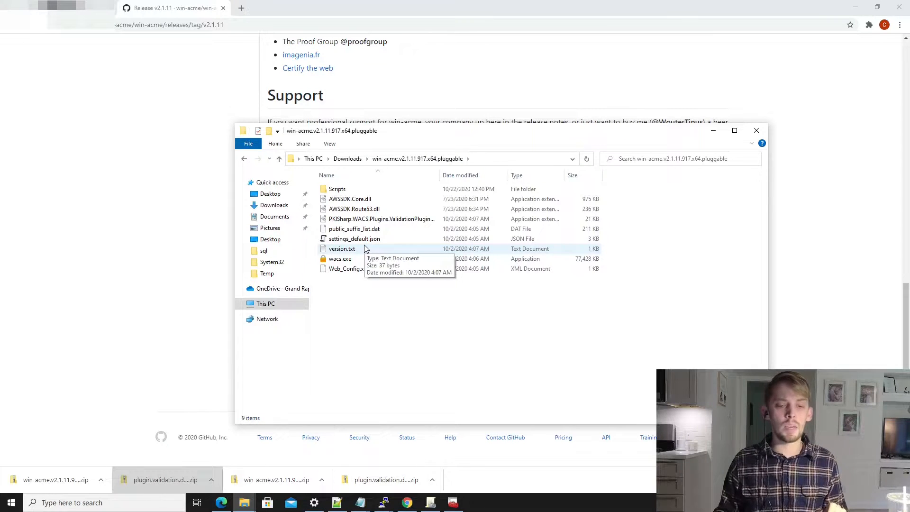
{"action": "left_click_drag", "start_coordinate": [379, 290], "coordinate": [331, 174]}
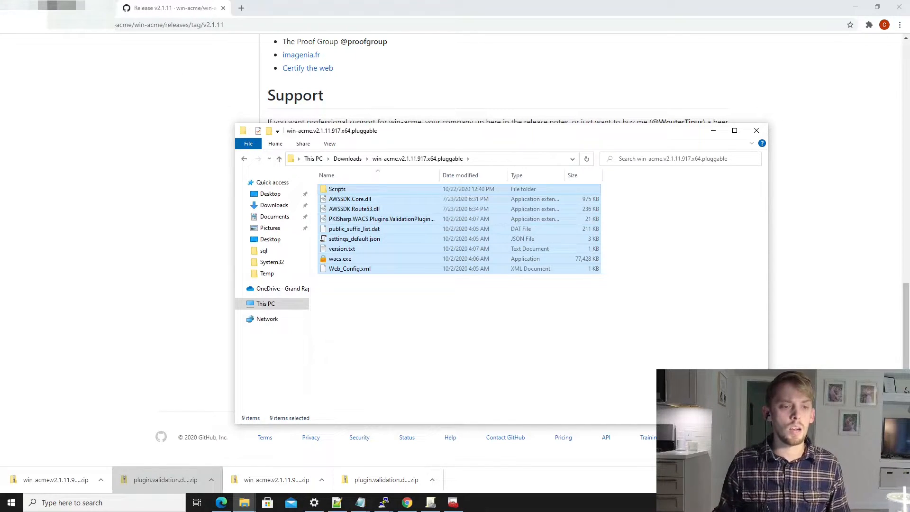
Switch to the gr-dc-01 console in VMware ESXi and start wacs from C:\Tools\win-acme
{"action": "left_click", "coordinate": [79, 6]}
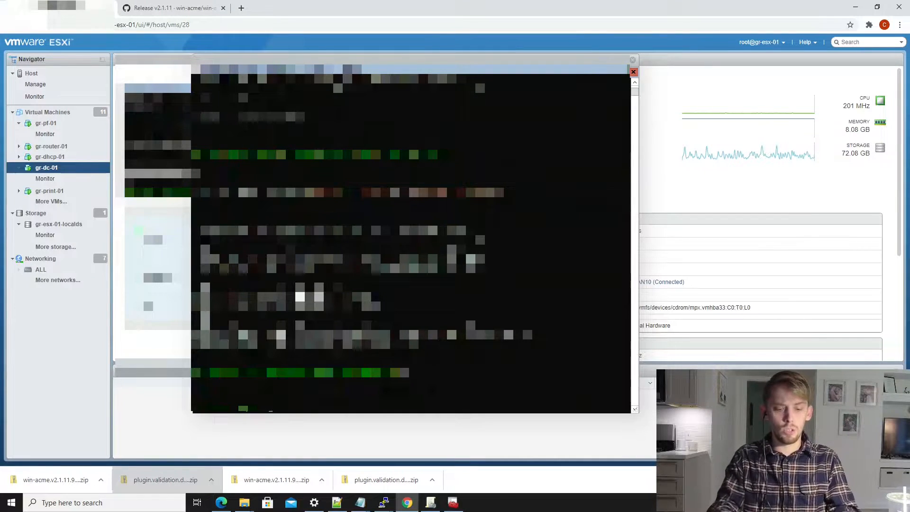
{"action": "key", "text": "Return"}
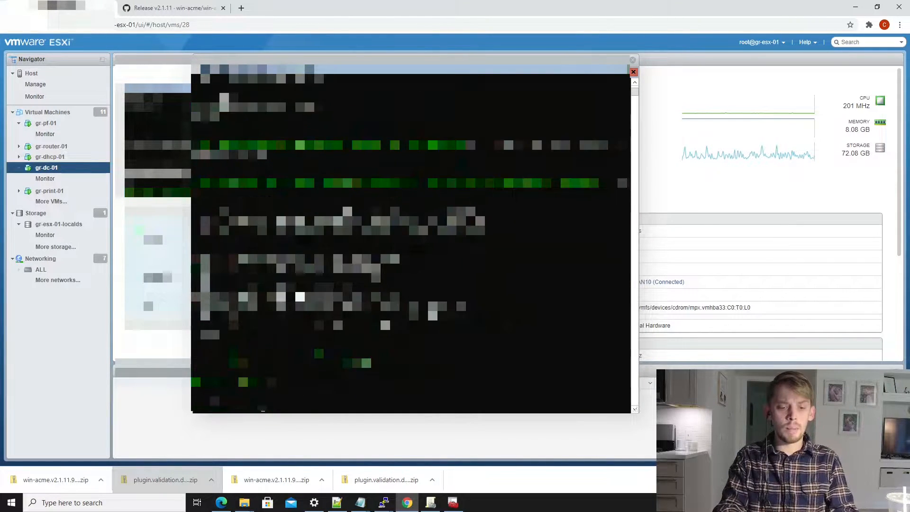
{"action": "key", "text": "Return"}
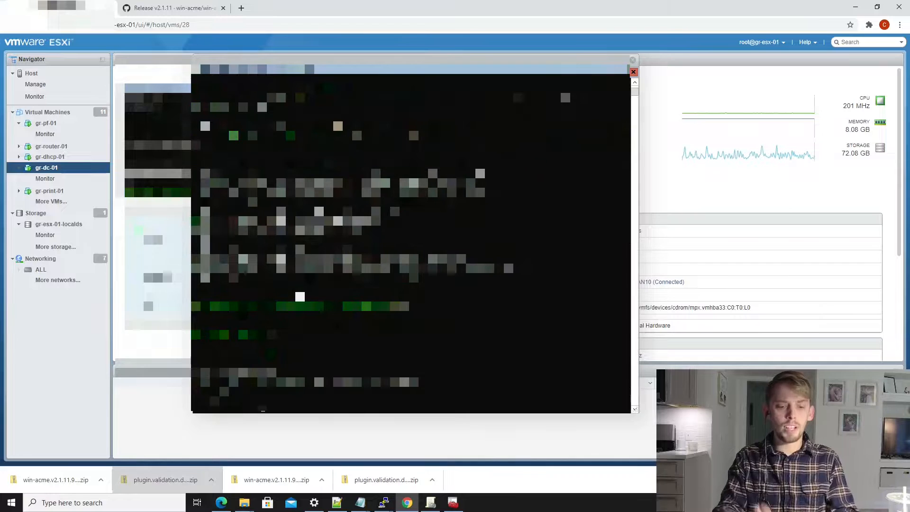
{"action": "key", "text": "Return"}
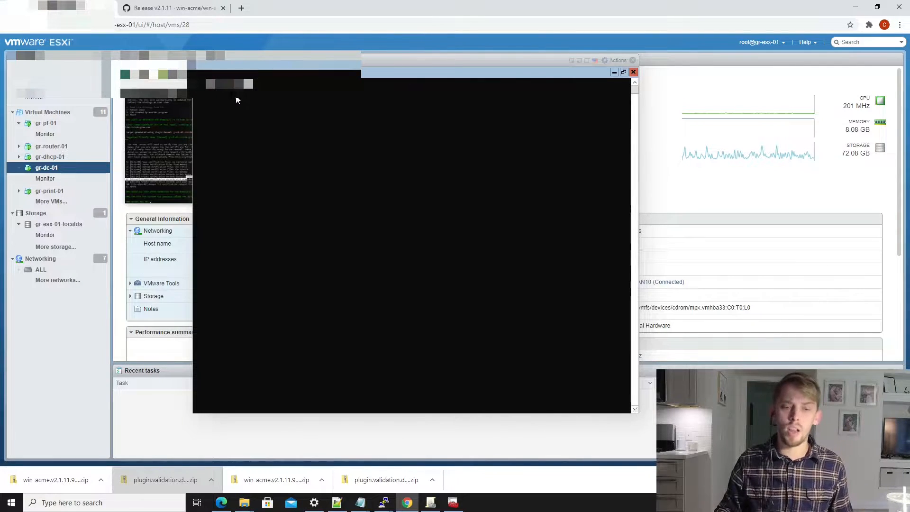
{"action": "left_click_drag", "start_coordinate": [271, 84], "coordinate": [227, 99]}
{"action": "left_click", "coordinate": [281, 97]}
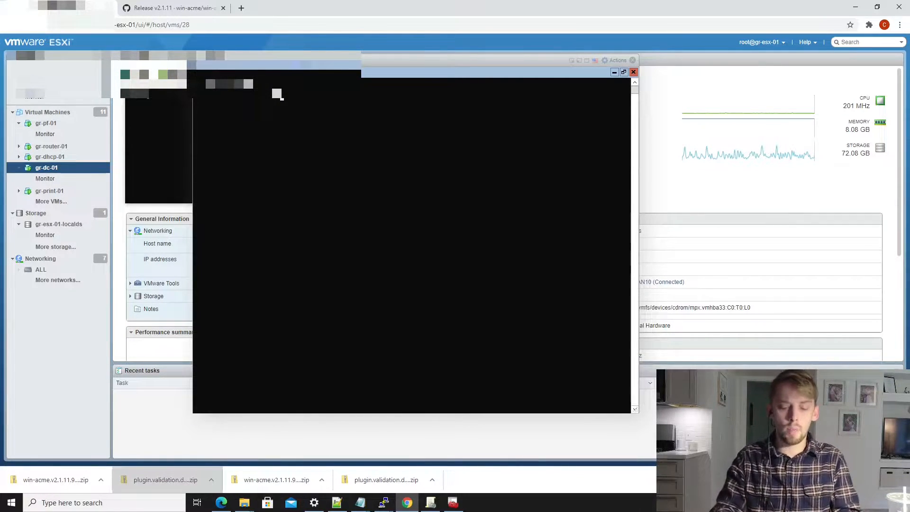
{"action": "type", "text": "power"}
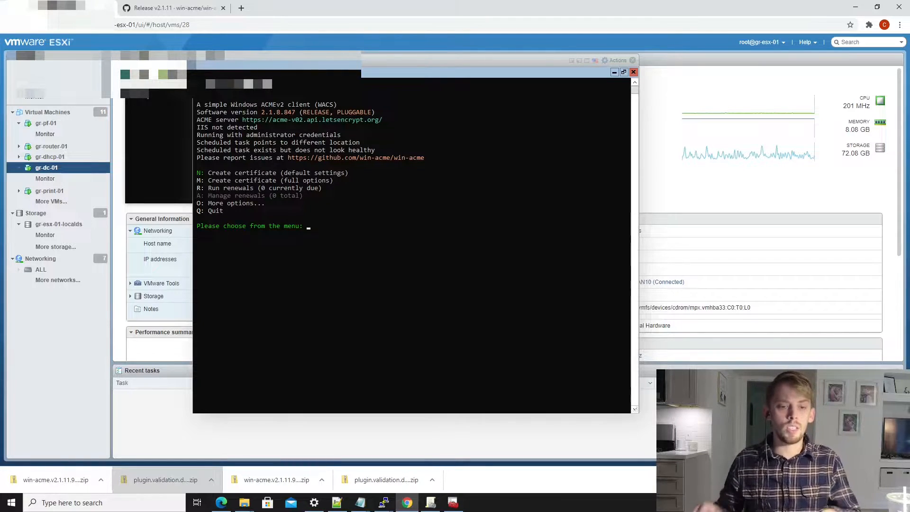
Check the build type on the wacs software version line and quit wacs
{"action": "left_click_drag", "start_coordinate": [278, 62], "coordinate": [292, 80]}
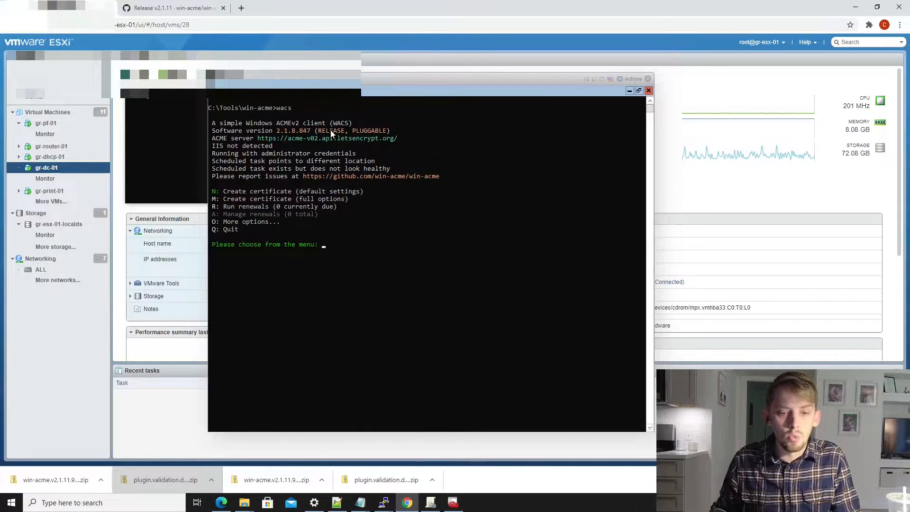
{"action": "double_click", "coordinate": [352, 130]}
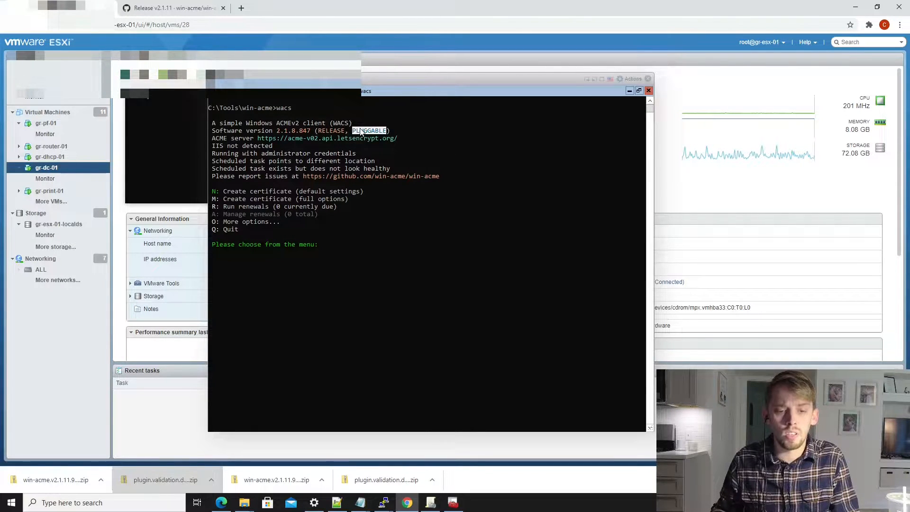
{"action": "left_click", "coordinate": [357, 265]}
{"action": "type", "text": "q"}
{"action": "key", "text": "Return"}
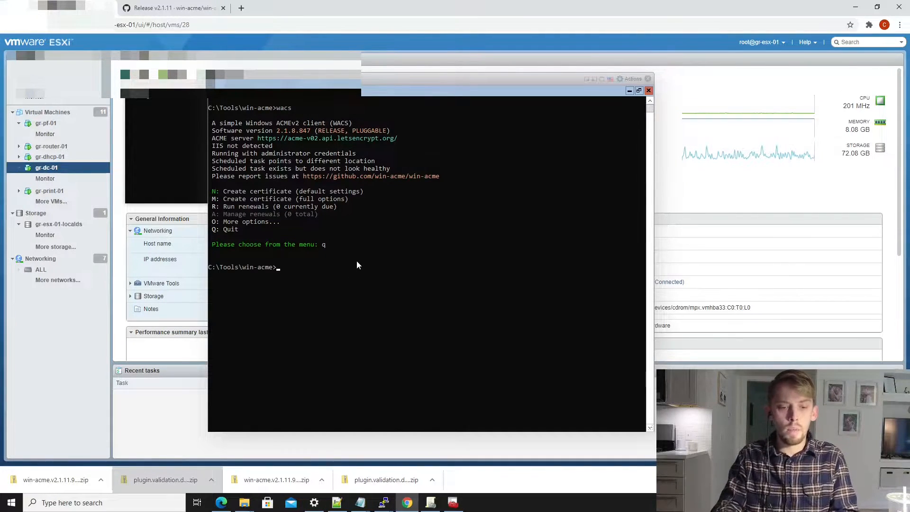
Run wacs --verbose, examine the line about the Route53 validation plugin and its DLL path, and quit wacs
{"action": "type", "text": "wac"}
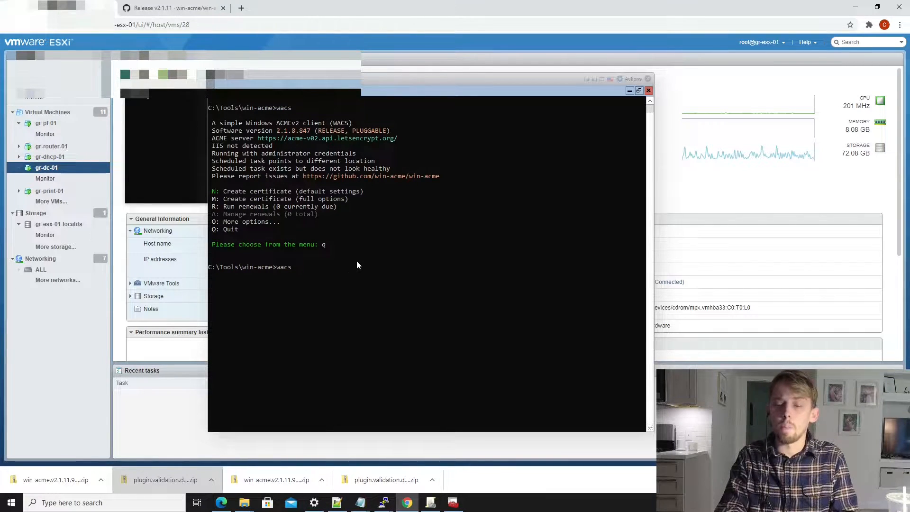
{"action": "type", "text": "s "}
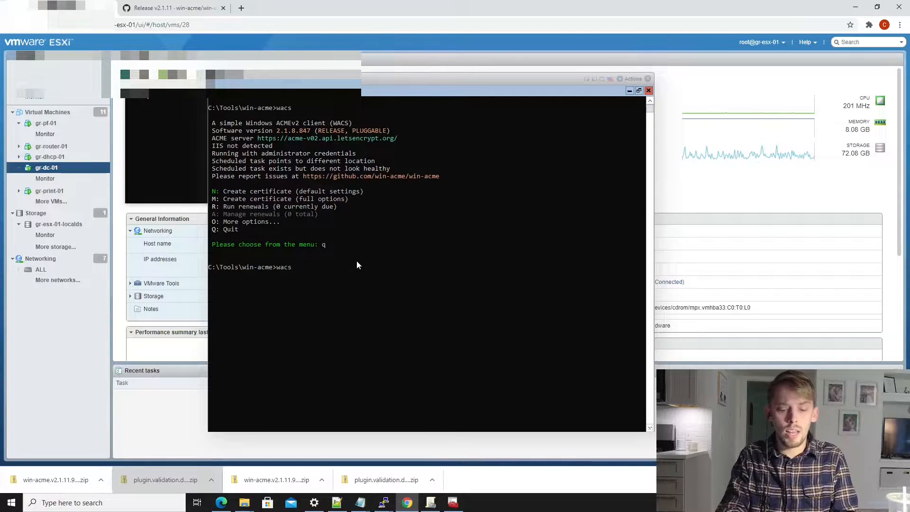
{"action": "type", "text": "--verbose"}
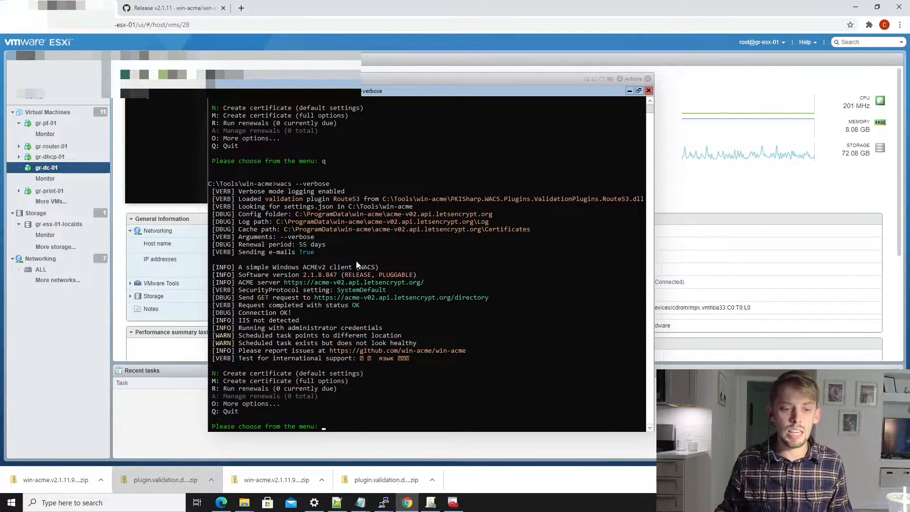
{"action": "left_click_drag", "start_coordinate": [267, 200], "coordinate": [397, 201]}
{"action": "left_click_drag", "start_coordinate": [210, 200], "coordinate": [423, 202]}
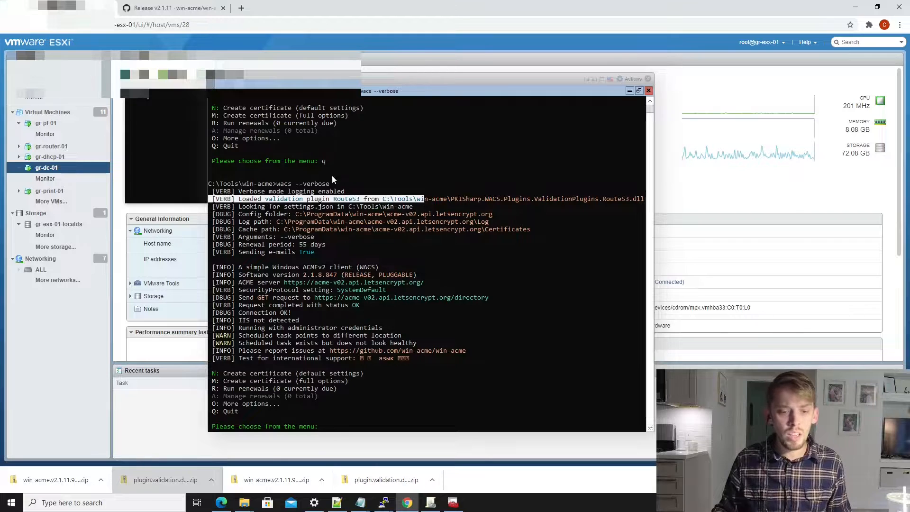
{"action": "left_click", "coordinate": [407, 201]}
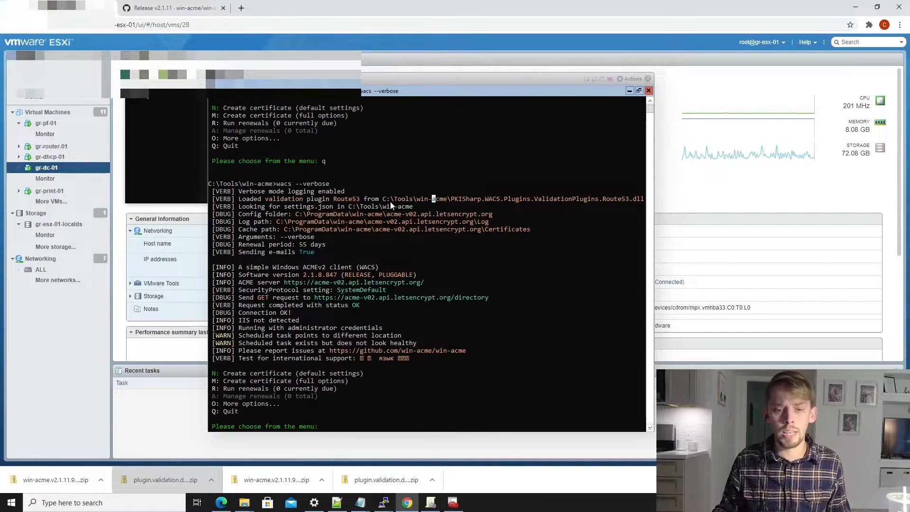
{"action": "left_click_drag", "start_coordinate": [387, 201], "coordinate": [526, 201]}
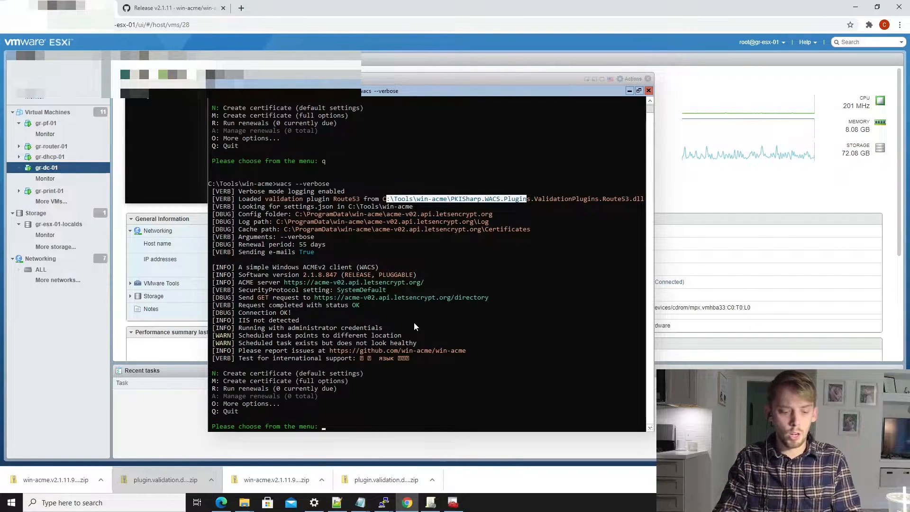
{"action": "key", "text": "ctrl+c"}
{"action": "type", "text": "q"}
{"action": "key", "text": "Return"}
Restart wacs and create a certificate with full options (M), using manual input (2) to determine the domains
{"action": "type", "text": "wavs"}
{"action": "key", "text": "BackSpace"}
{"action": "key", "text": "BackSpace"}
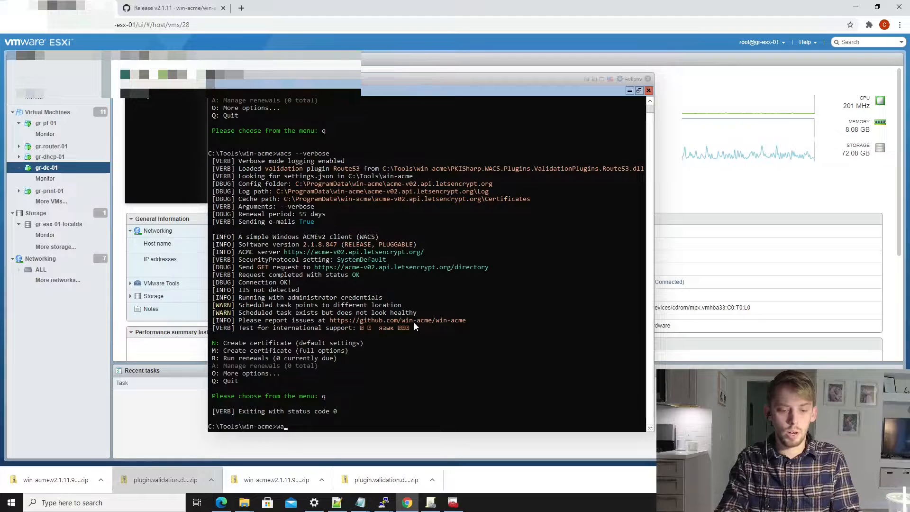
{"action": "type", "text": "cs"}
{"action": "key", "text": "Return"}
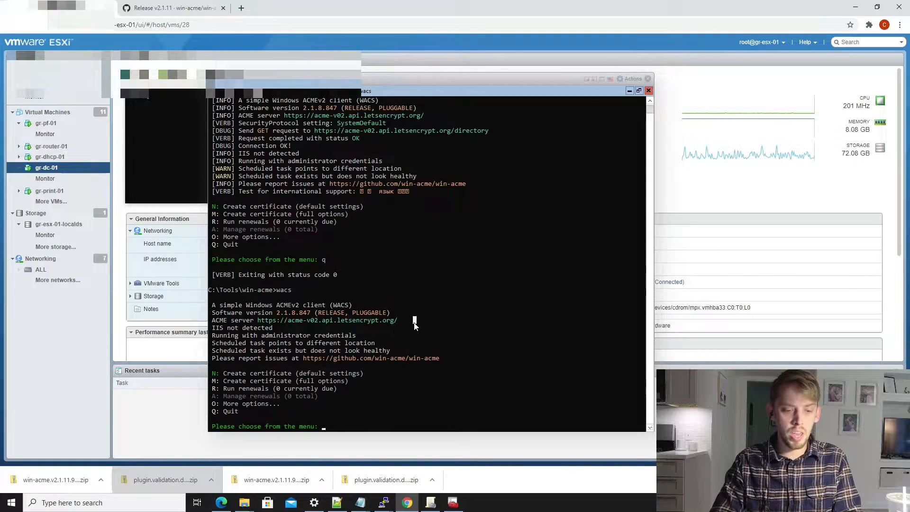
{"action": "type", "text": "M"}
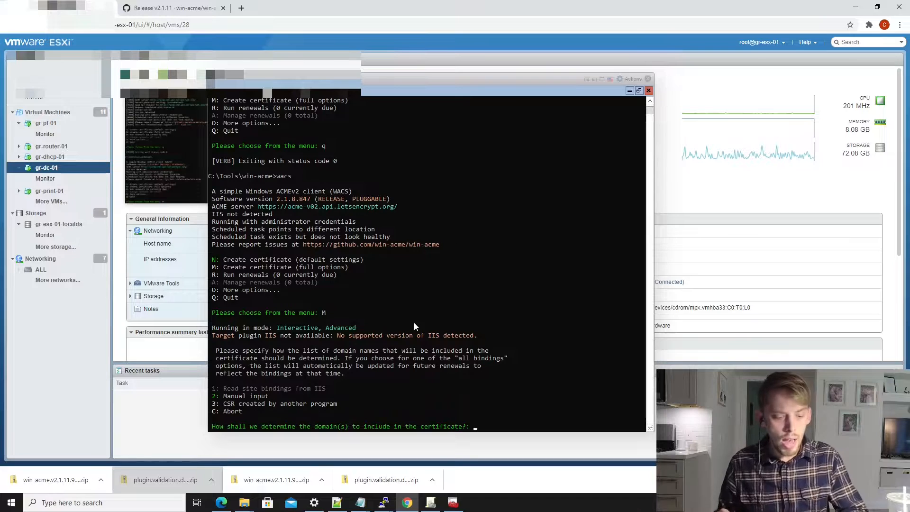
{"action": "type", "text": "2"}
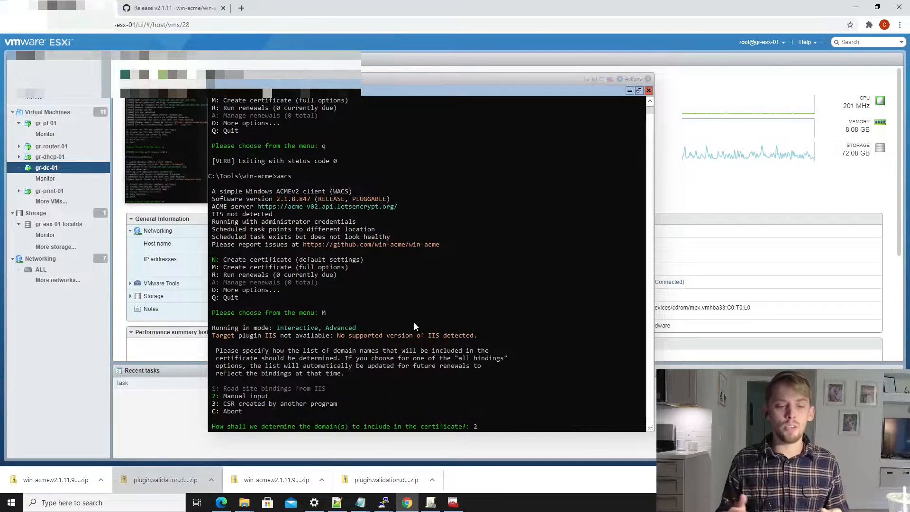
{"action": "key", "text": "Return"}
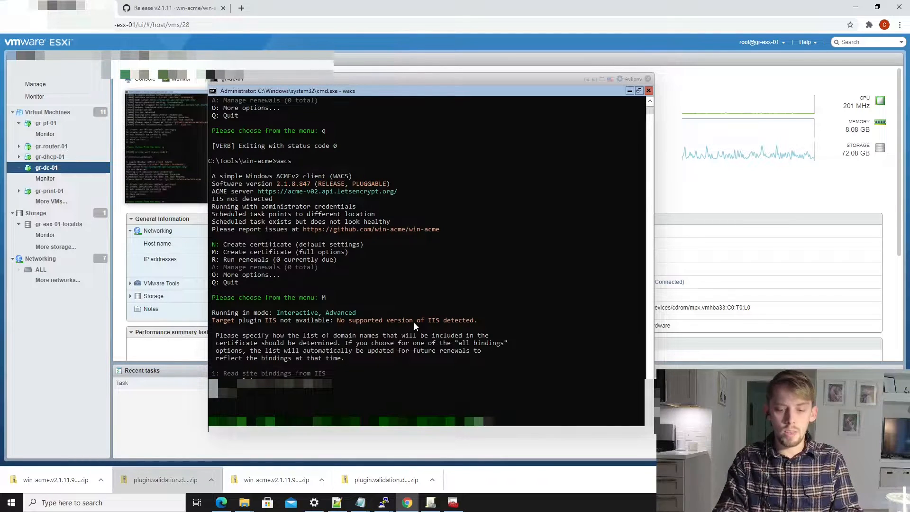
Enter the domain controller's host names to include in the certificate and proceed to the domain ownership options
{"action": "type", "text": "gr-dc"}
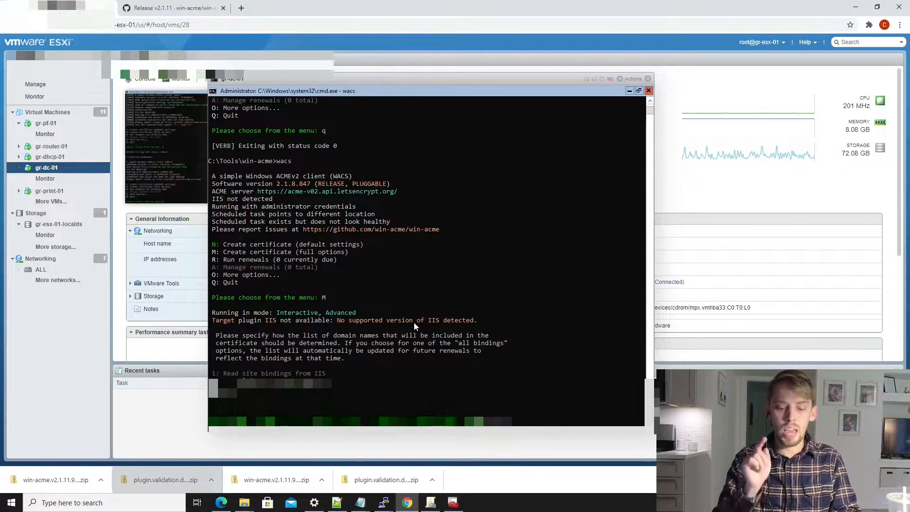
{"action": "type", "text": "-01.domain.com"}
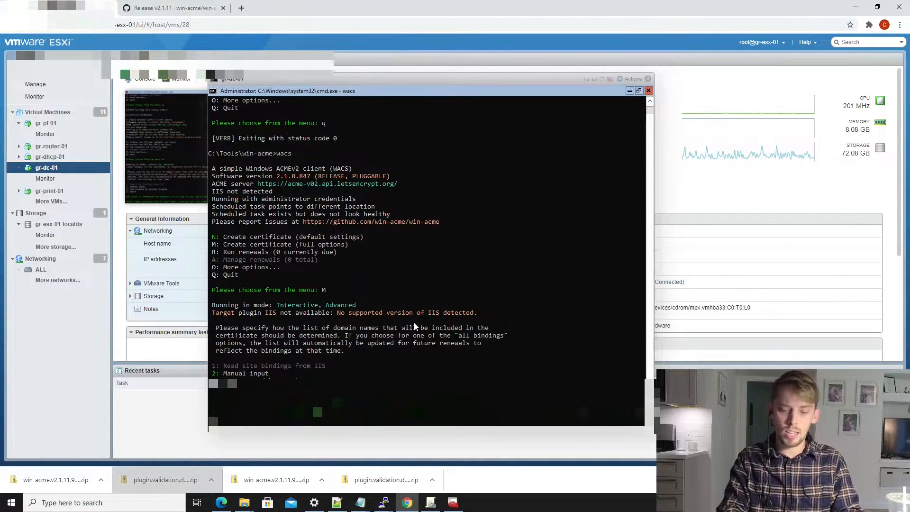
{"action": "type", "text": "**********"}
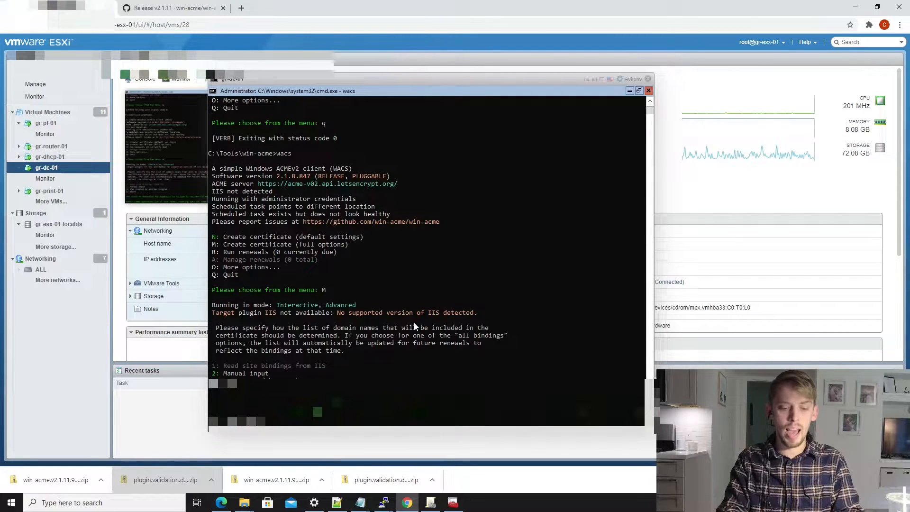
{"action": "type", "text": "**"}
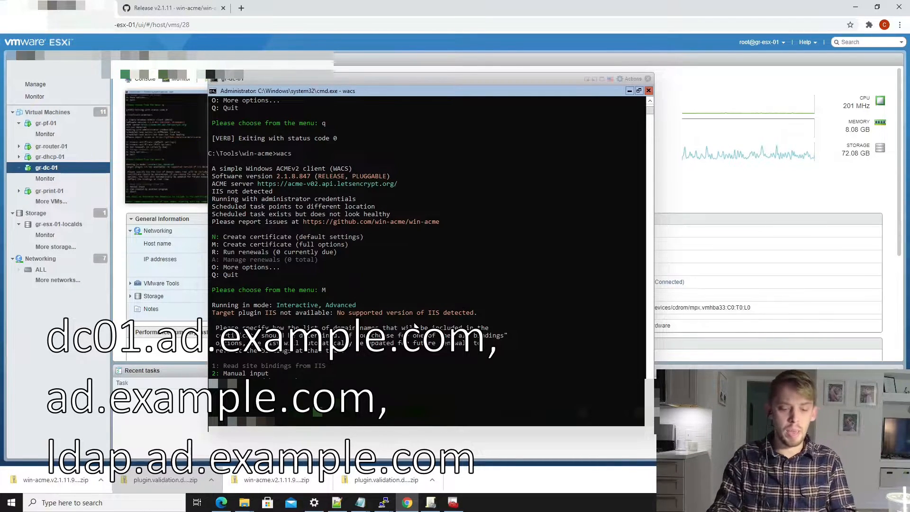
{"action": "type", "text": "2"}
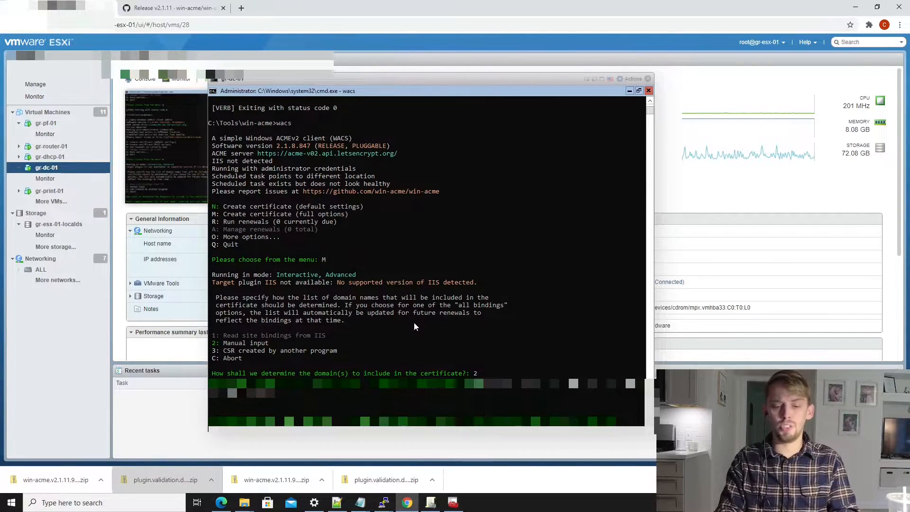
{"action": "key", "text": "Return"}
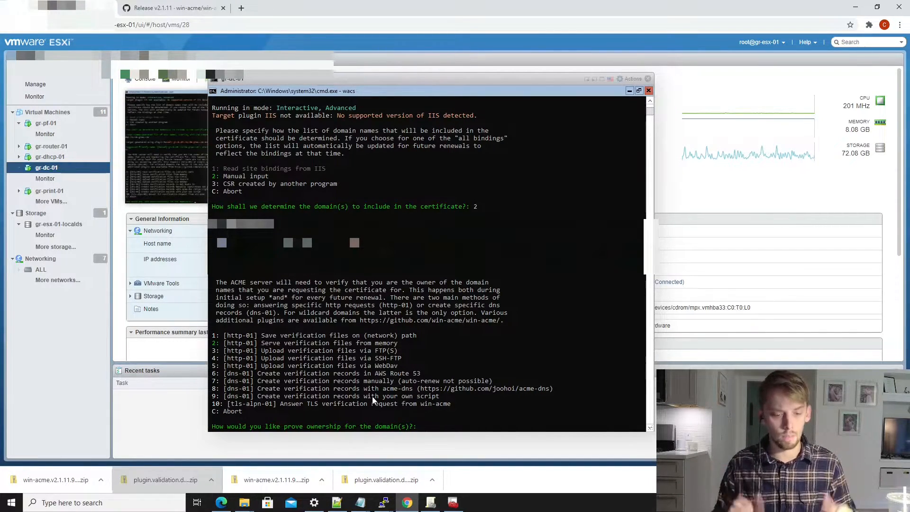
Choose option 6, creating dns-01 verification records in AWS Route 53, and leave the AWS IAM role blank for the default
{"action": "type", "text": "6"}
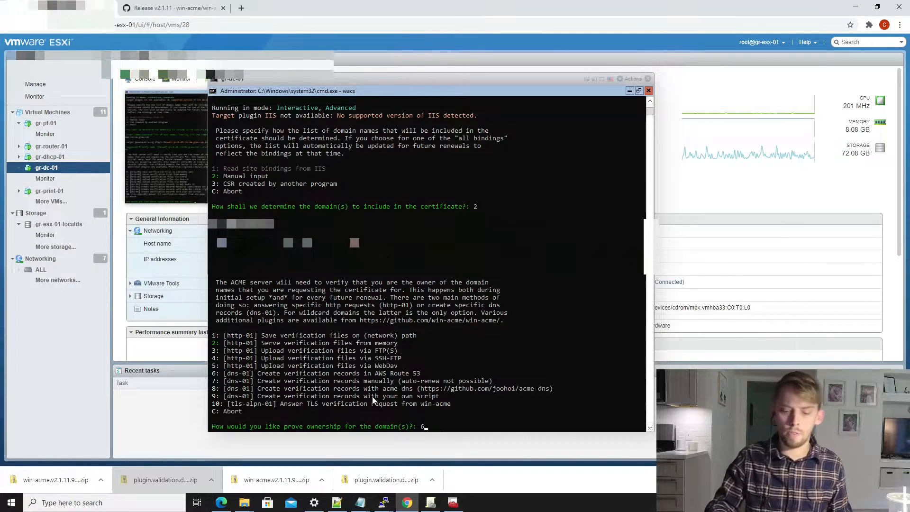
{"action": "key", "text": "Return"}
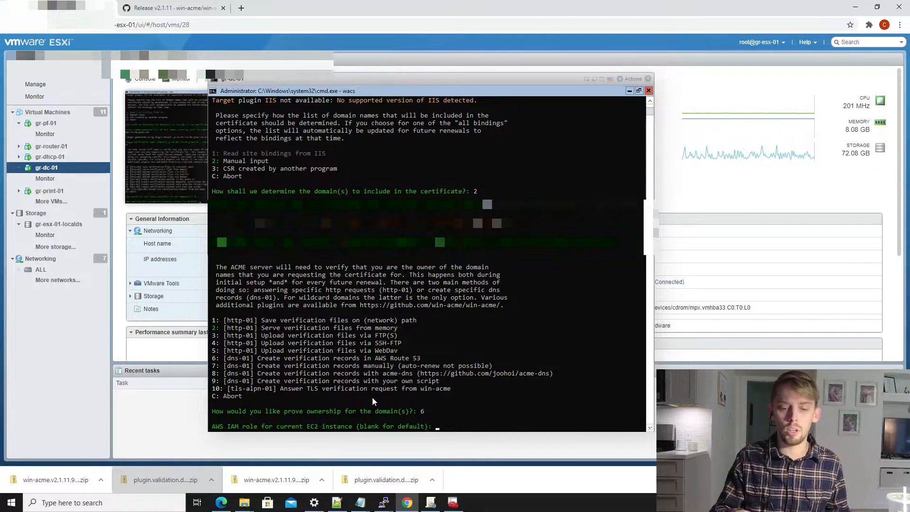
{"action": "key", "text": "Return"}
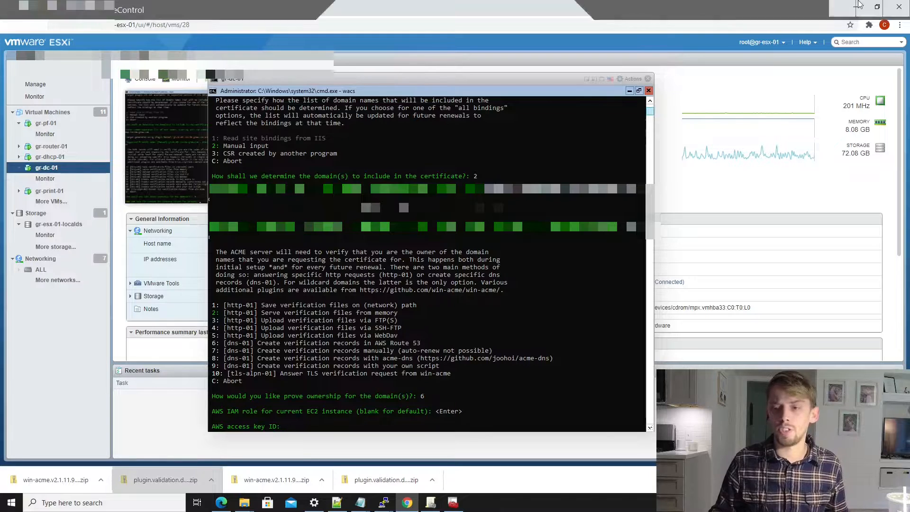
Switch to the AWS IAM console in the local Chrome browser and close acme-user's Create access key dialog
{"action": "left_click", "coordinate": [837, 4]}
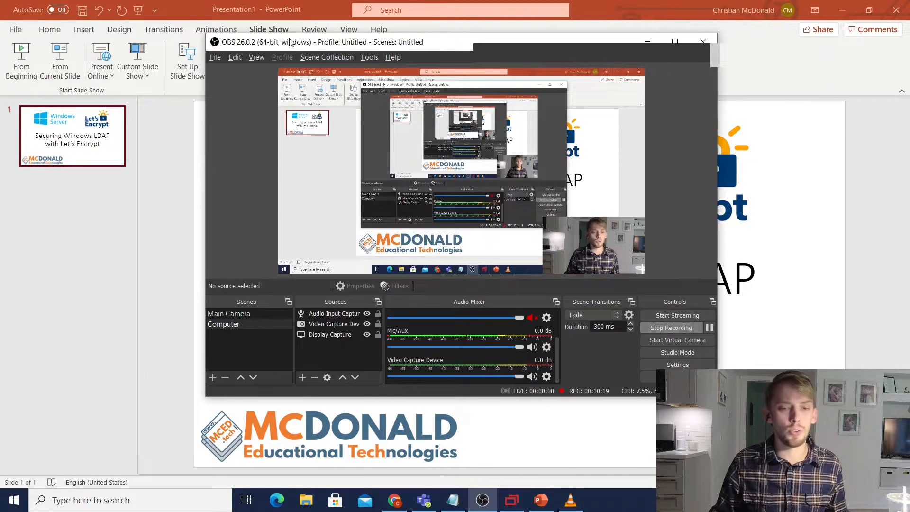
{"action": "left_click", "coordinate": [394, 503]}
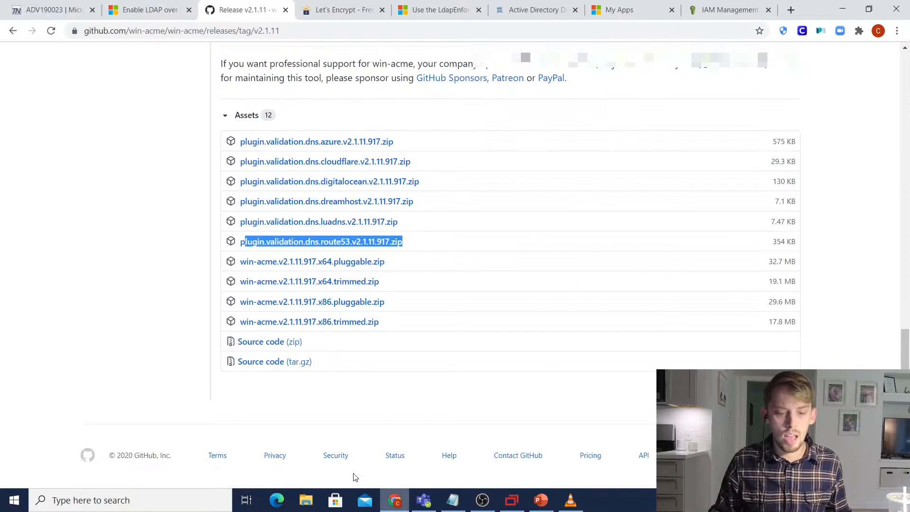
{"action": "left_click", "coordinate": [730, 9]}
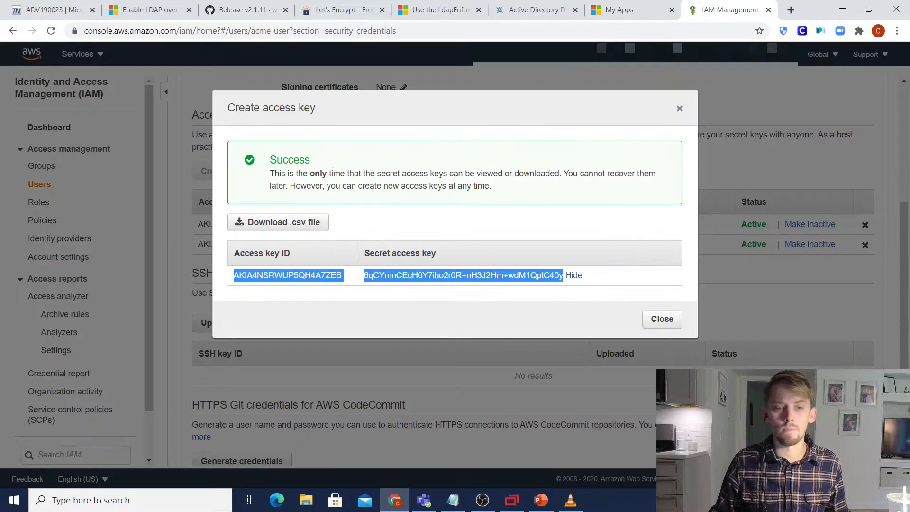
{"action": "left_click", "coordinate": [661, 319]}
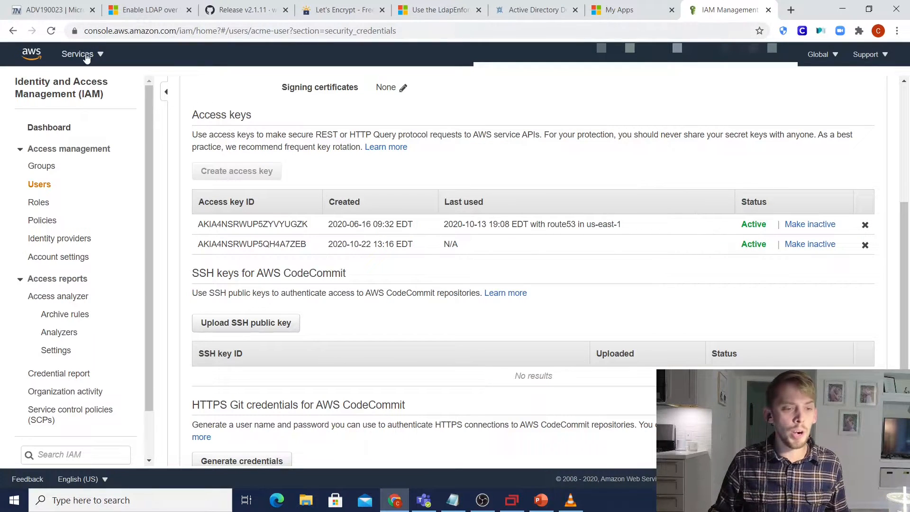
Return to the AWS console home, open IAM's acme-policy and review its permitted Route 53 list and write actions
{"action": "left_click", "coordinate": [30, 55]}
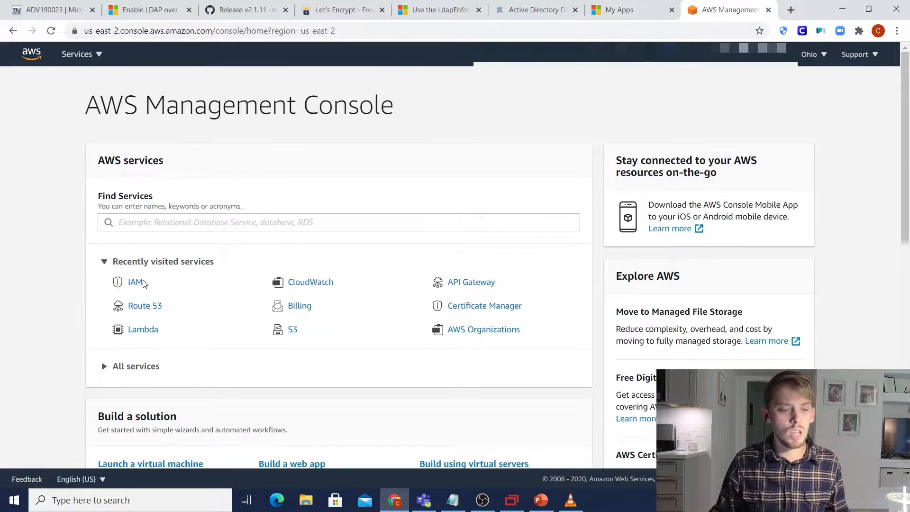
{"action": "left_click", "coordinate": [137, 282]}
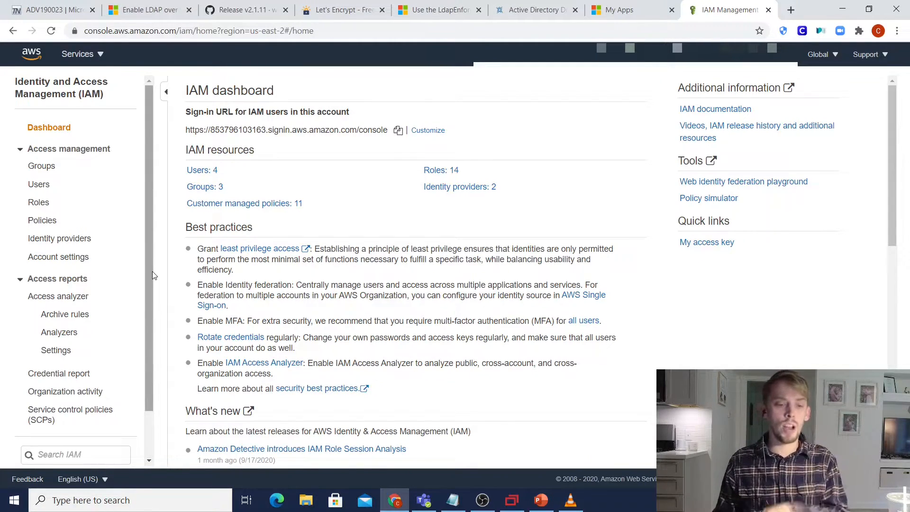
{"action": "left_click", "coordinate": [47, 227]}
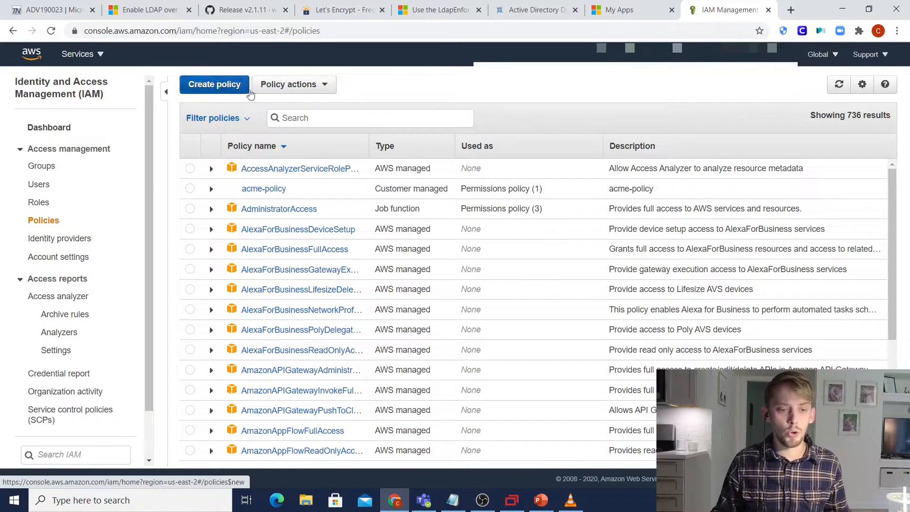
{"action": "left_click", "coordinate": [263, 189]}
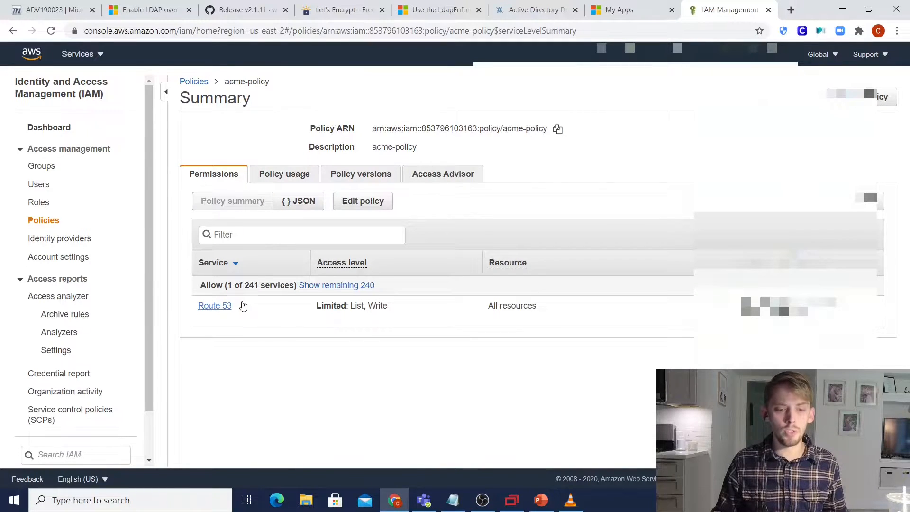
{"action": "left_click", "coordinate": [205, 307]}
{"action": "scroll", "coordinate": [248, 304], "scroll_direction": "down", "scroll_amount": 2}
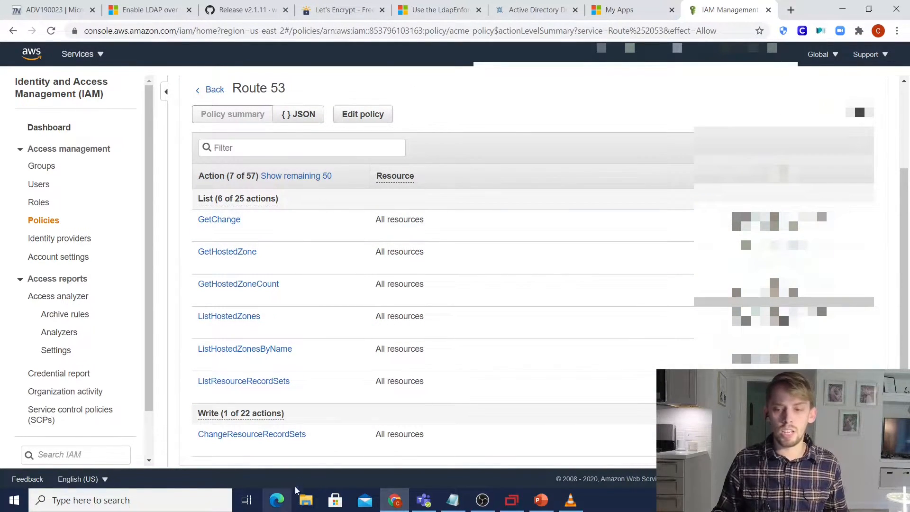
Display acme-policy as JSON and examine the statement lines that follow the Route 53 action list
{"action": "scroll", "coordinate": [310, 344], "scroll_direction": "up", "scroll_amount": 3}
{"action": "left_click", "coordinate": [298, 226]}
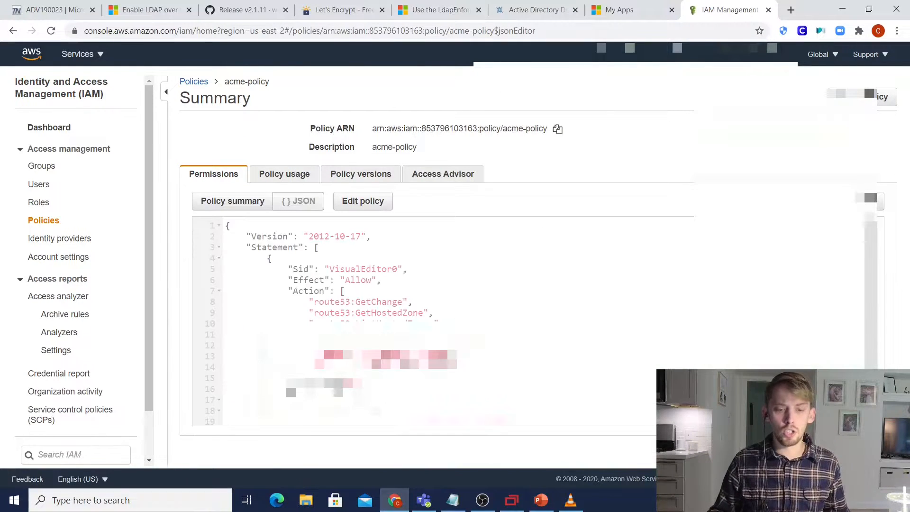
{"action": "scroll", "coordinate": [426, 322], "scroll_direction": "down", "scroll_amount": 2}
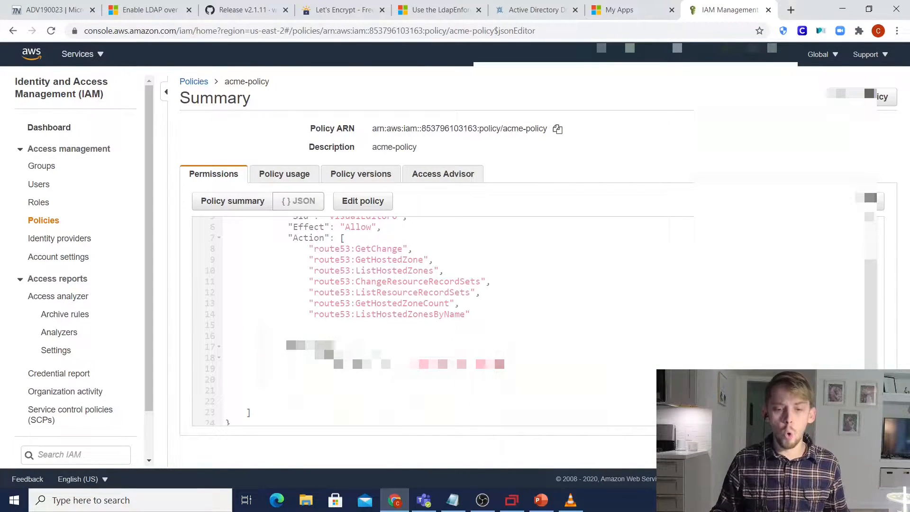
{"action": "mouse_move", "coordinate": [315, 379]}
{"action": "left_mouse_down"}
{"action": "mouse_move", "coordinate": [424, 368]}
{"action": "mouse_move", "coordinate": [328, 368]}
{"action": "left_mouse_up"}
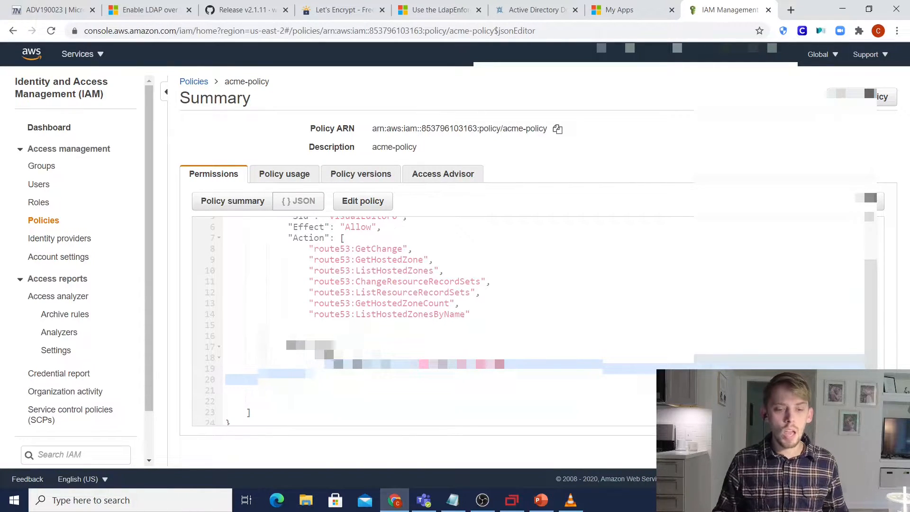
{"action": "left_click_drag", "start_coordinate": [356, 346], "coordinate": [289, 335]}
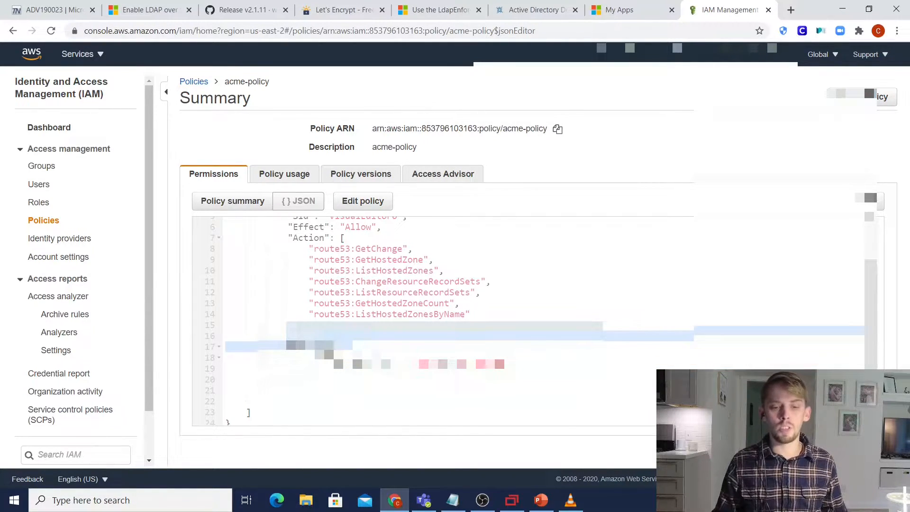
{"action": "left_click", "coordinate": [386, 335]}
{"action": "left_click_drag", "start_coordinate": [353, 346], "coordinate": [299, 337]}
{"action": "left_click", "coordinate": [367, 336]}
{"action": "left_click_drag", "start_coordinate": [352, 346], "coordinate": [286, 327]}
{"action": "left_click", "coordinate": [362, 335]}
Examine the route53 actions allowed in the acme-policy JSON, from GetChange to ListHostedZonesByName, and the lines beneath them
{"action": "left_click_drag", "start_coordinate": [474, 322], "coordinate": [204, 248]}
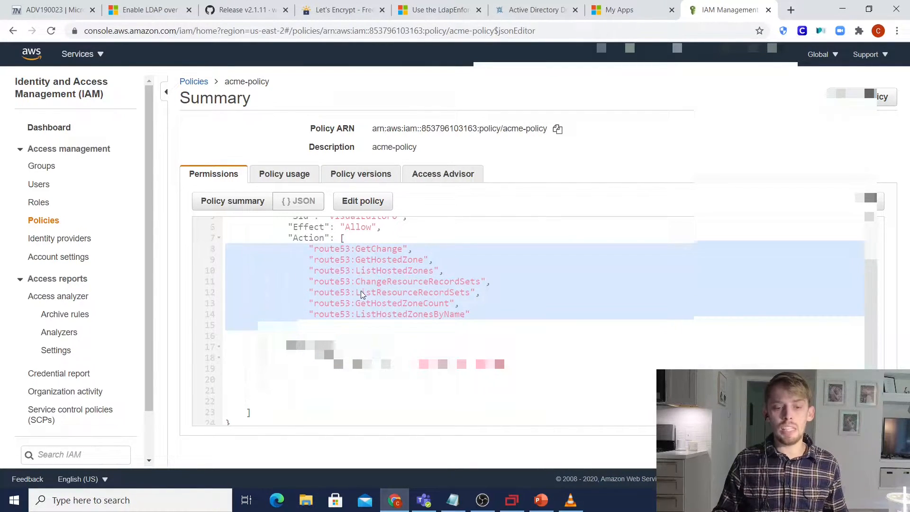
{"action": "scroll", "coordinate": [360, 292], "scroll_direction": "up", "scroll_amount": 2}
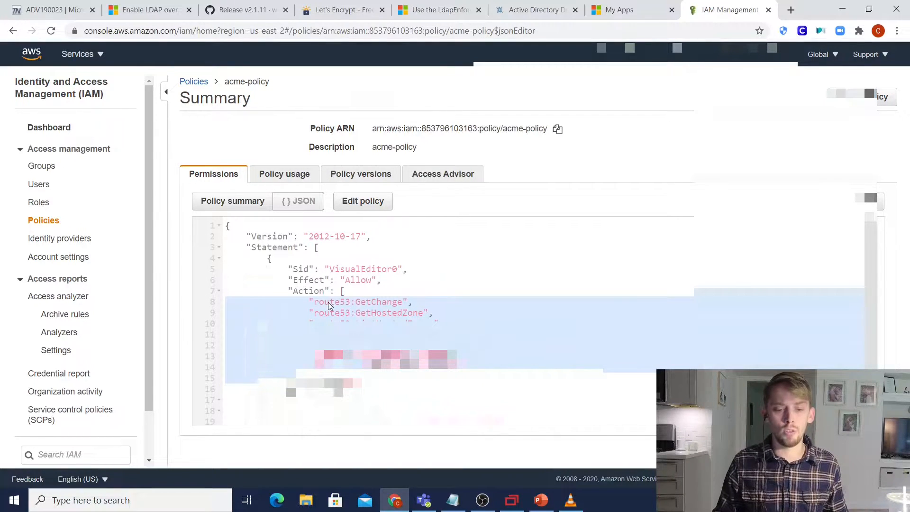
{"action": "left_click", "coordinate": [371, 301]}
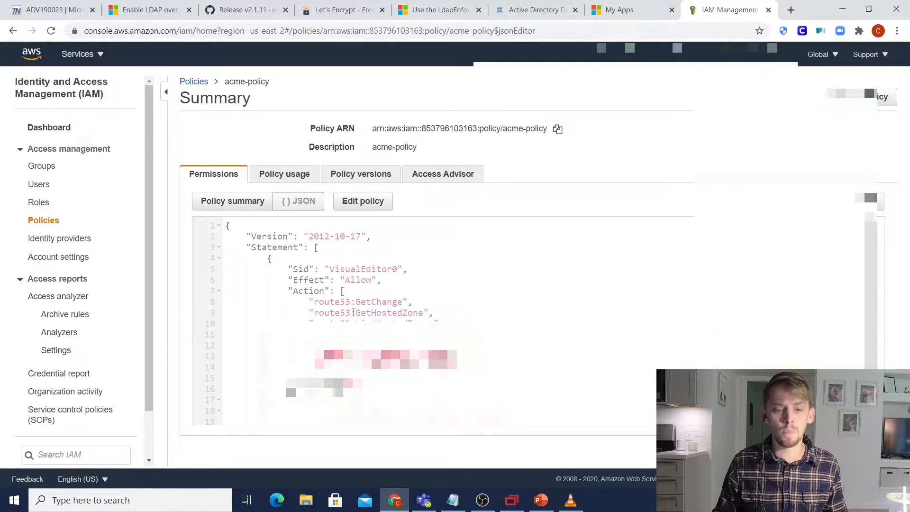
{"action": "left_click_drag", "start_coordinate": [355, 313], "coordinate": [356, 355]}
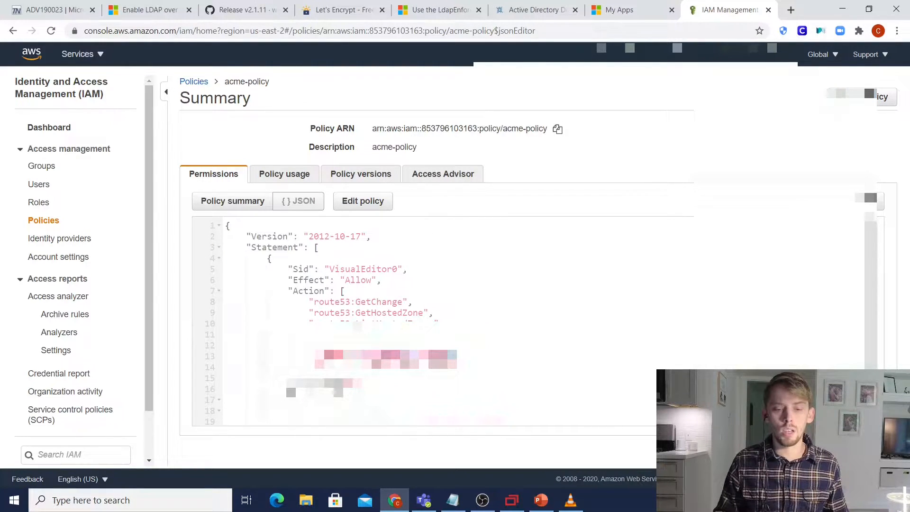
{"action": "left_click", "coordinate": [461, 365]}
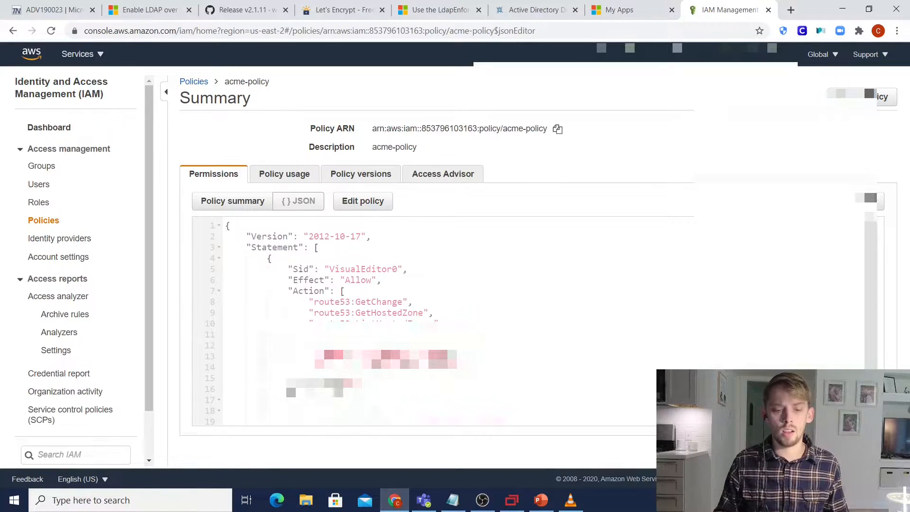
{"action": "left_click_drag", "start_coordinate": [461, 374], "coordinate": [362, 367]}
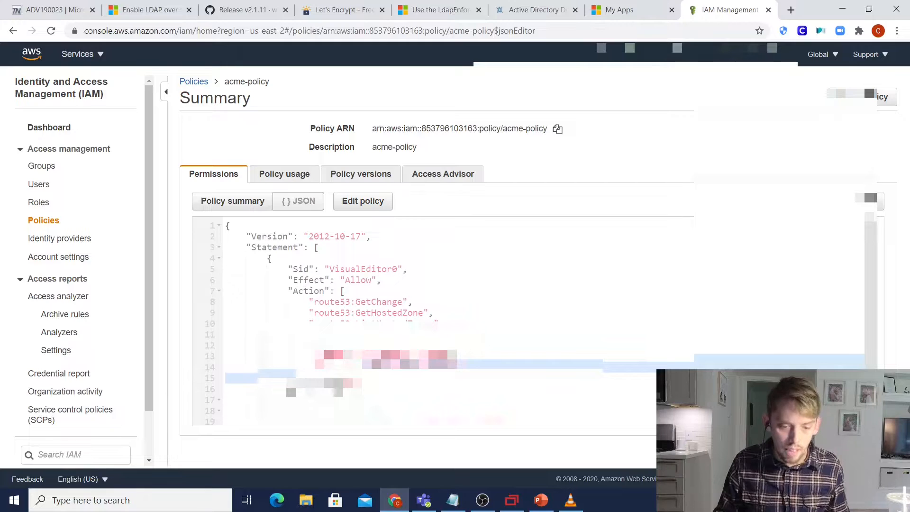
{"action": "left_click_drag", "start_coordinate": [464, 367], "coordinate": [223, 313]}
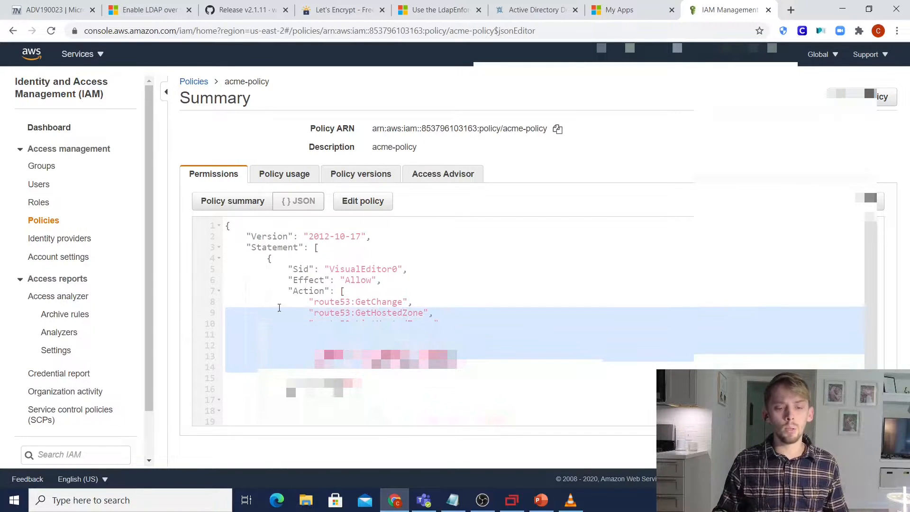
{"action": "scroll", "coordinate": [353, 302], "scroll_direction": "down", "scroll_amount": 1}
{"action": "left_click_drag", "start_coordinate": [370, 335], "coordinate": [287, 335]}
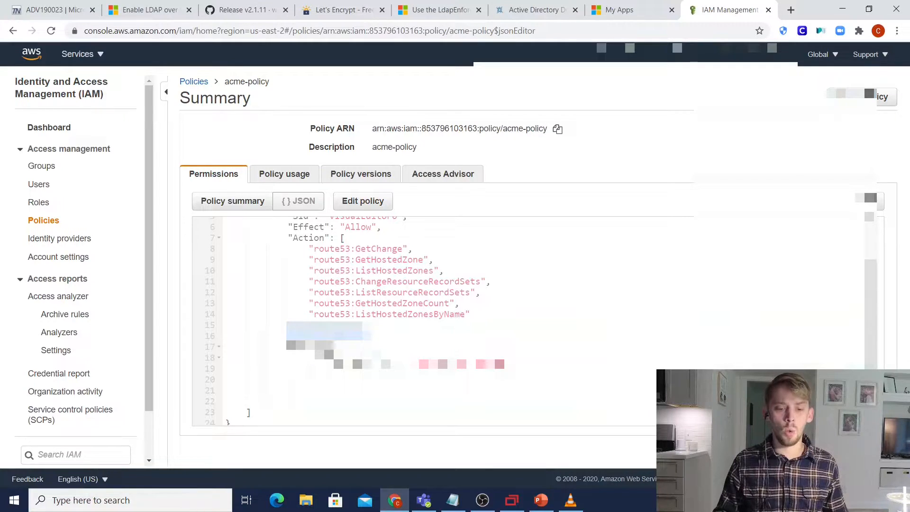
{"action": "left_click_drag", "start_coordinate": [318, 376], "coordinate": [231, 347]}
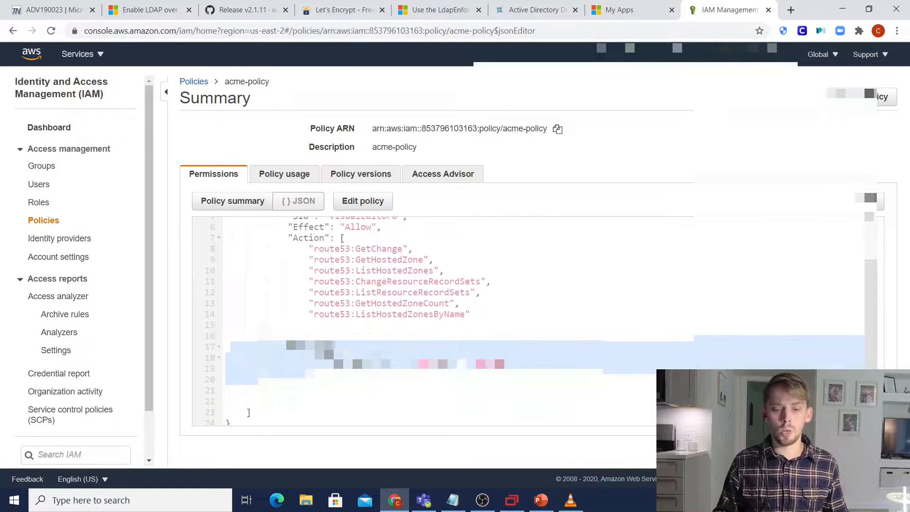
{"action": "left_click", "coordinate": [489, 354]}
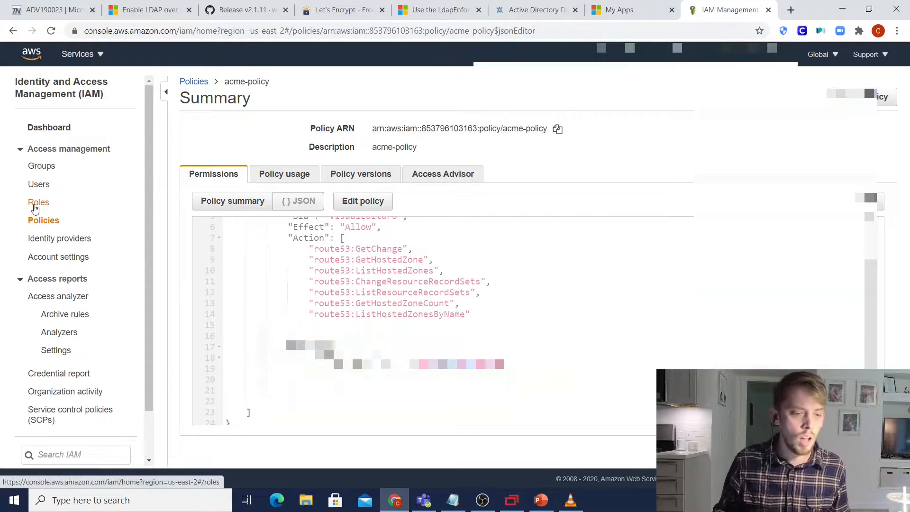
Open the acme-users group in IAM and check that acme-policy is attached to it
{"action": "left_click", "coordinate": [44, 167]}
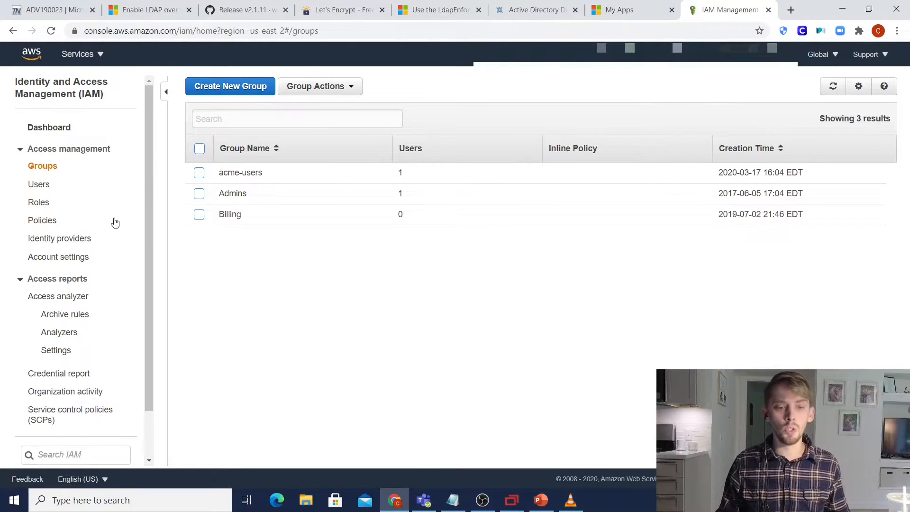
{"action": "left_click", "coordinate": [232, 174]}
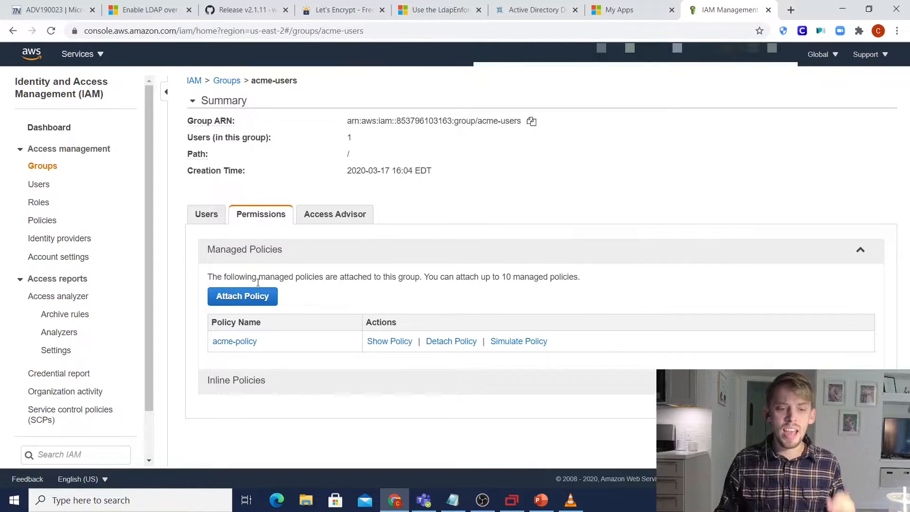
{"action": "left_click_drag", "start_coordinate": [283, 337], "coordinate": [222, 345]}
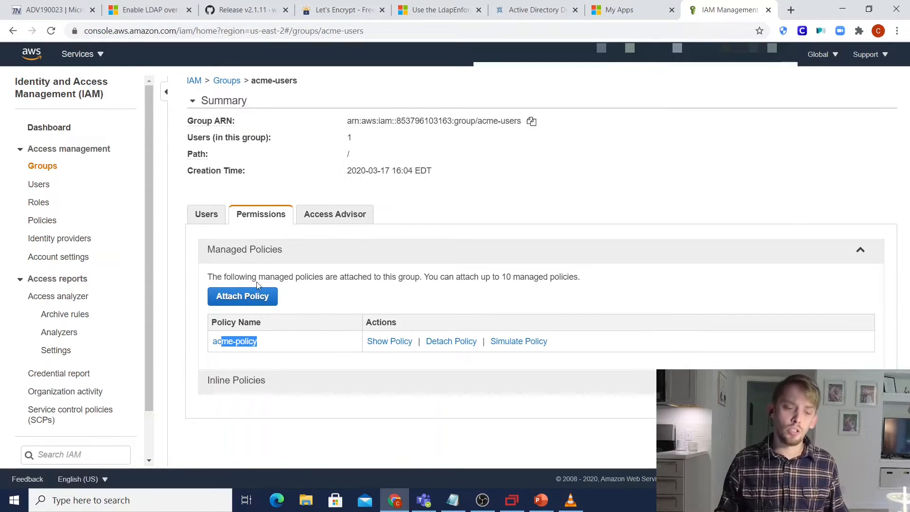
Open acme-user in IAM and review its permissions, group membership and security credentials
{"action": "left_click", "coordinate": [36, 185]}
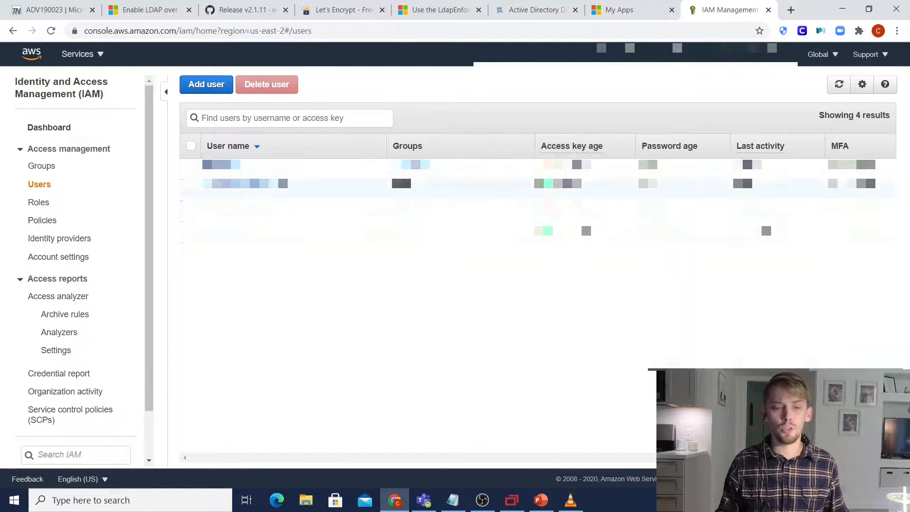
{"action": "left_click", "coordinate": [220, 164]}
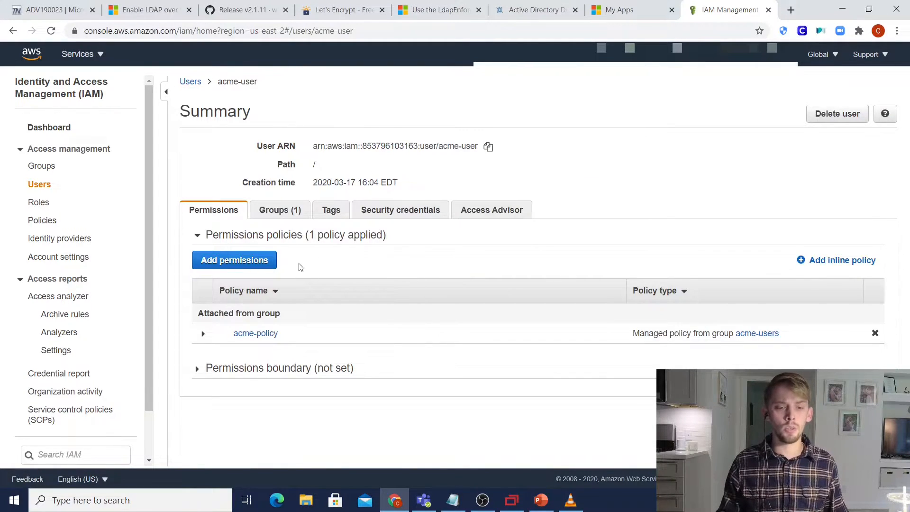
{"action": "left_click", "coordinate": [286, 210]}
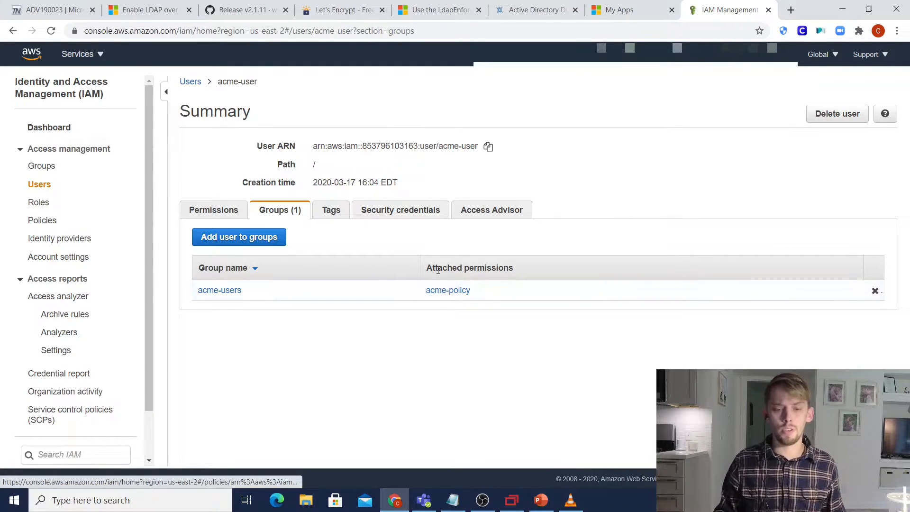
{"action": "left_click", "coordinate": [404, 214]}
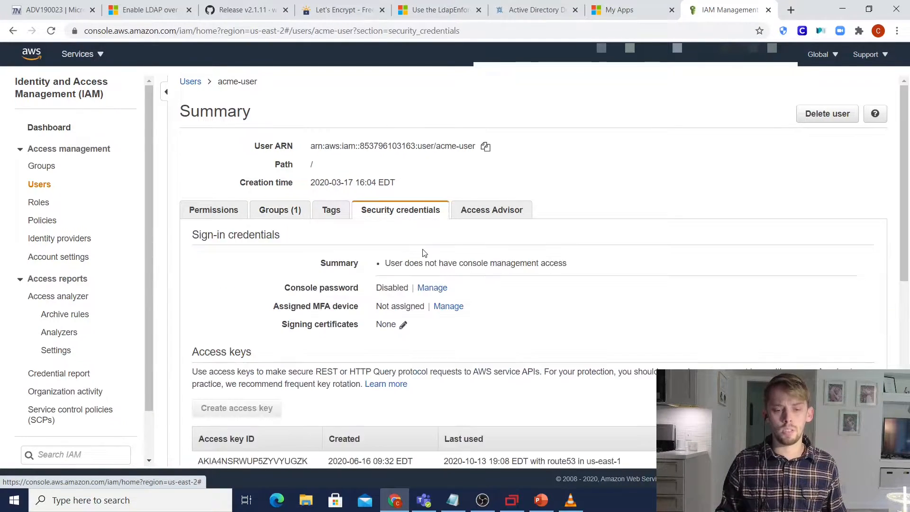
{"action": "left_click", "coordinate": [290, 213]}
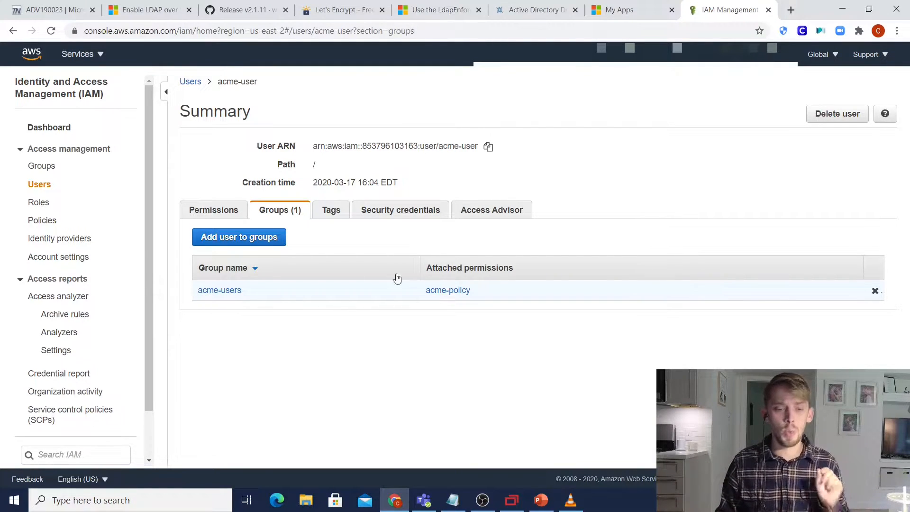
Delete both existing access keys from acme-user's security credentials
{"action": "left_click", "coordinate": [417, 214]}
{"action": "scroll", "coordinate": [326, 351], "scroll_direction": "down", "scroll_amount": 2}
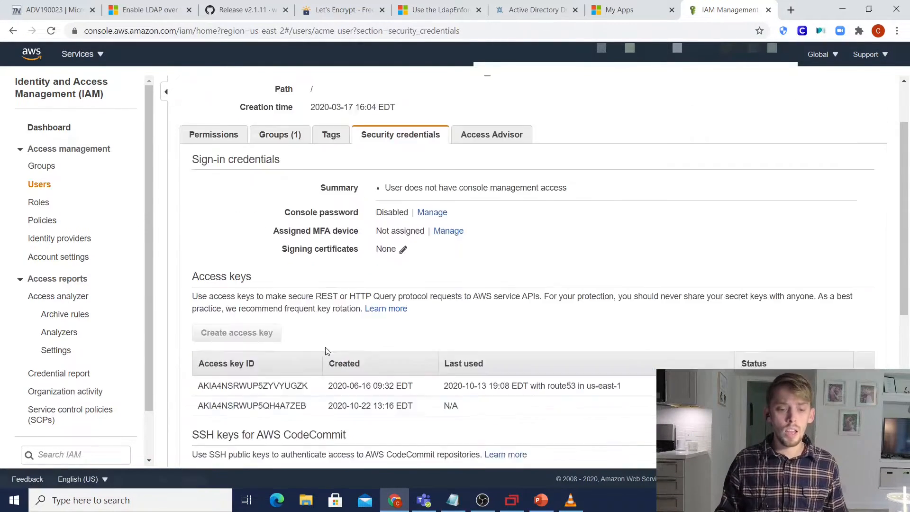
{"action": "scroll", "coordinate": [326, 350], "scroll_direction": "down", "scroll_amount": 2}
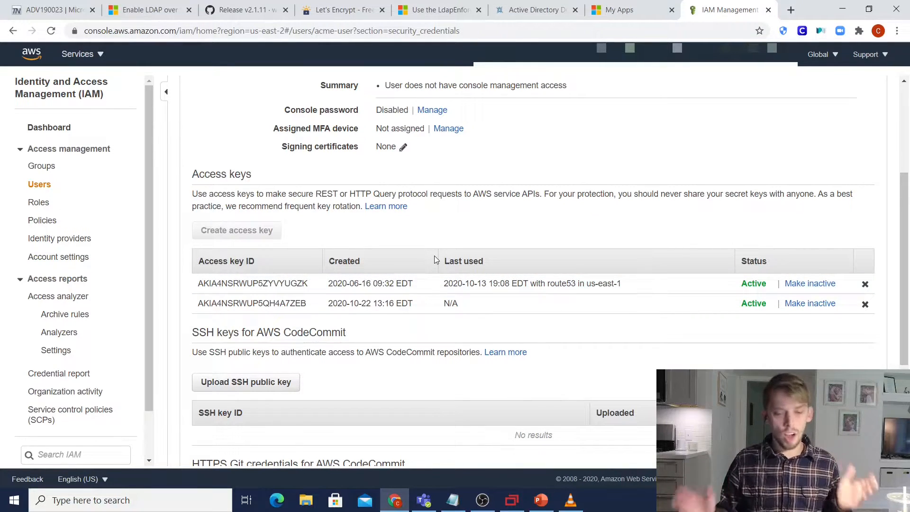
{"action": "left_click", "coordinate": [865, 284]}
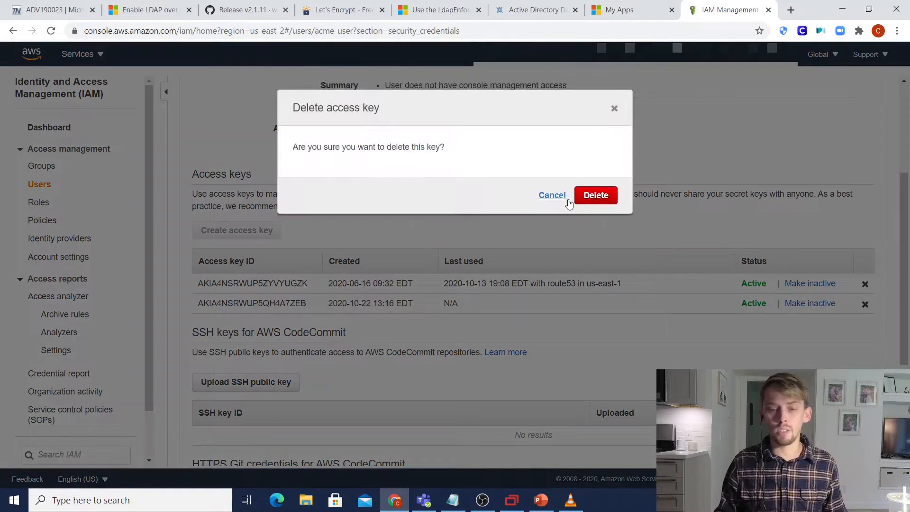
{"action": "left_click", "coordinate": [592, 196]}
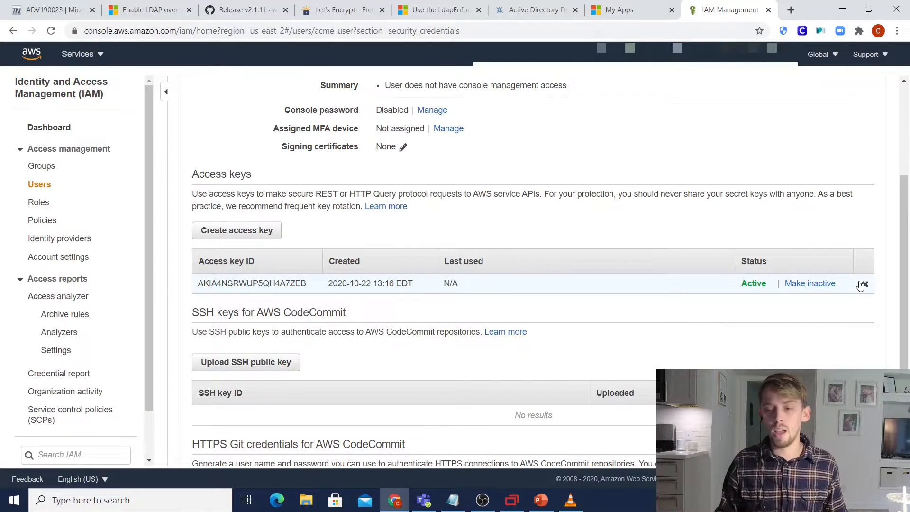
{"action": "left_click", "coordinate": [862, 284]}
{"action": "left_click", "coordinate": [596, 196]}
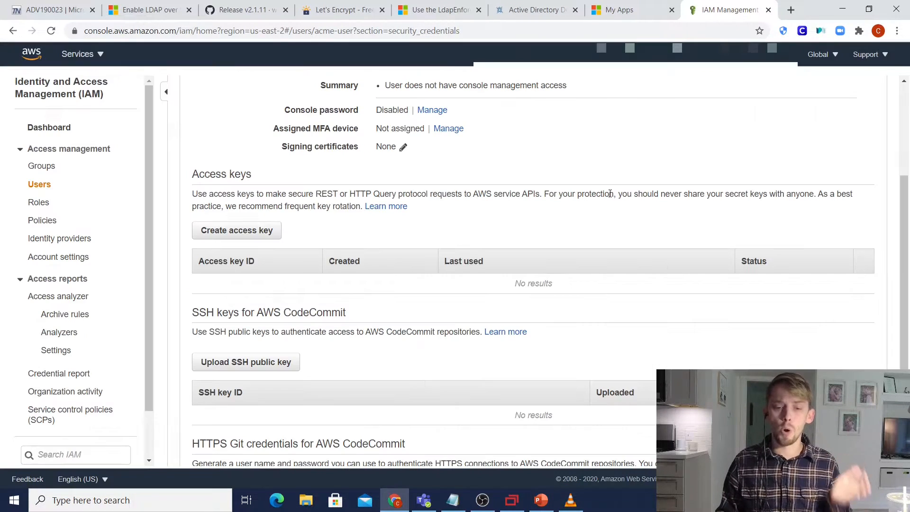
Create a new access key for acme-user, reveal its secret access key and select both key values
{"action": "left_click", "coordinate": [245, 230]}
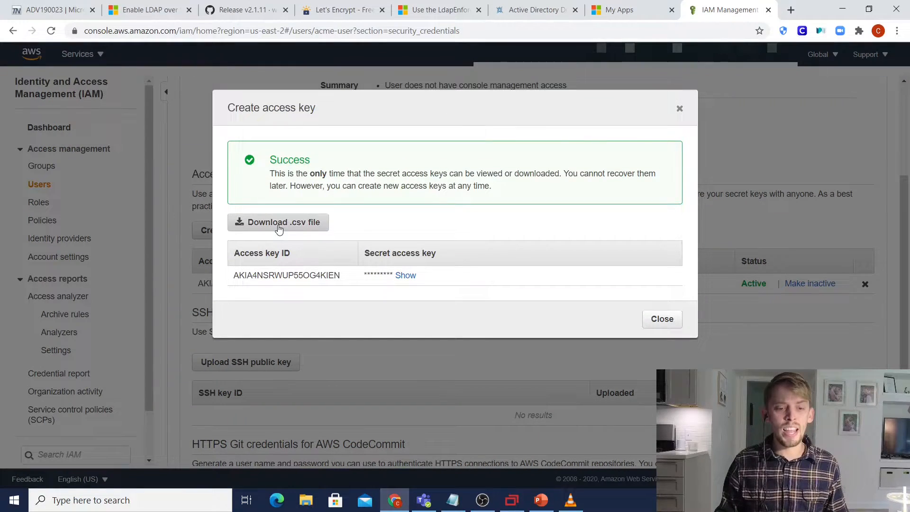
{"action": "left_click", "coordinate": [405, 275]}
{"action": "left_click_drag", "start_coordinate": [228, 279], "coordinate": [534, 272]}
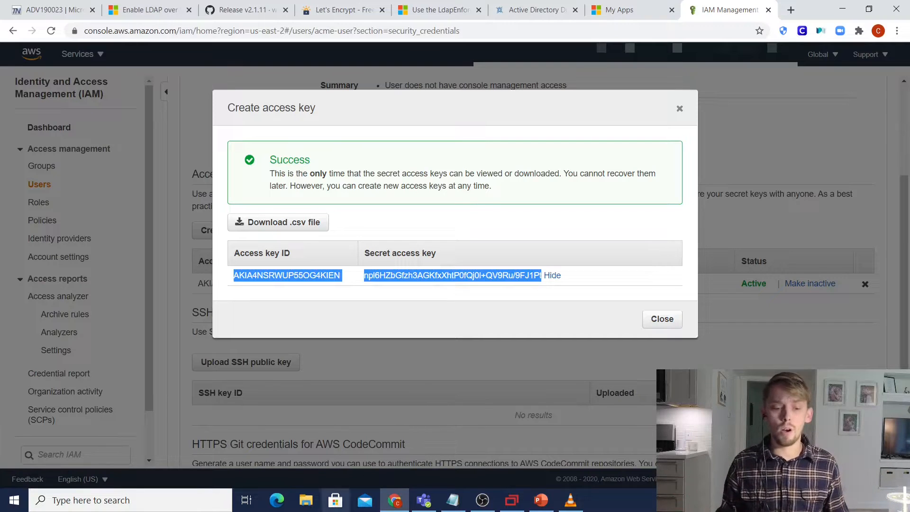
Switch to the remote desktop session showing the gr-dc-01 virtual machine console
{"action": "left_click", "coordinate": [305, 499]}
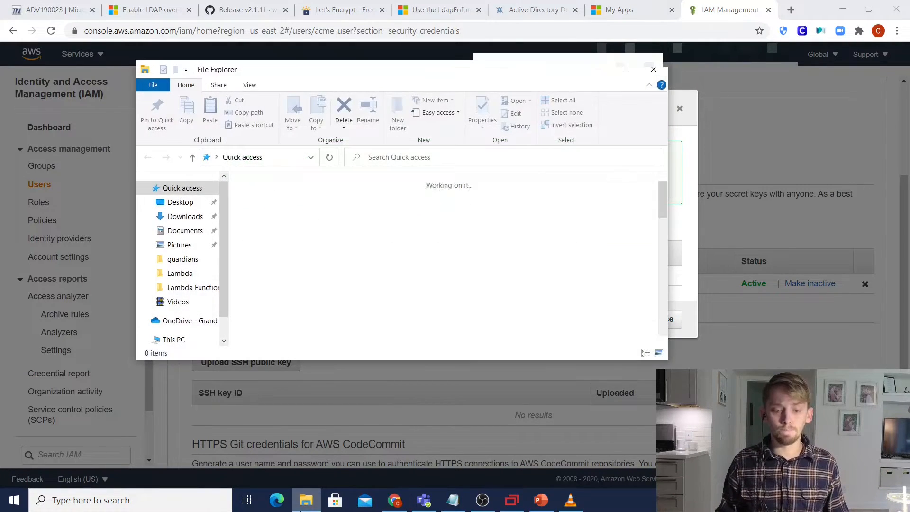
{"action": "left_click", "coordinate": [598, 69]}
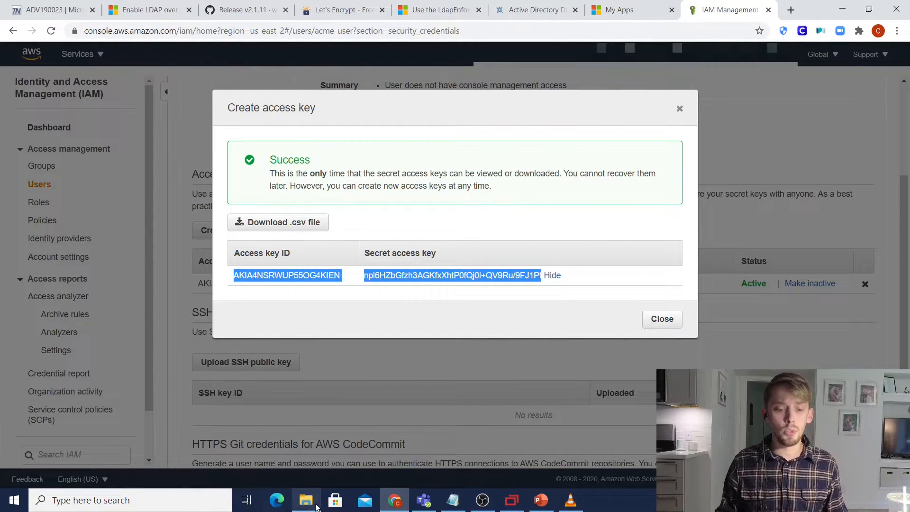
{"action": "mouse_move", "coordinate": [309, 509]}
{"action": "left_click", "coordinate": [311, 455]}
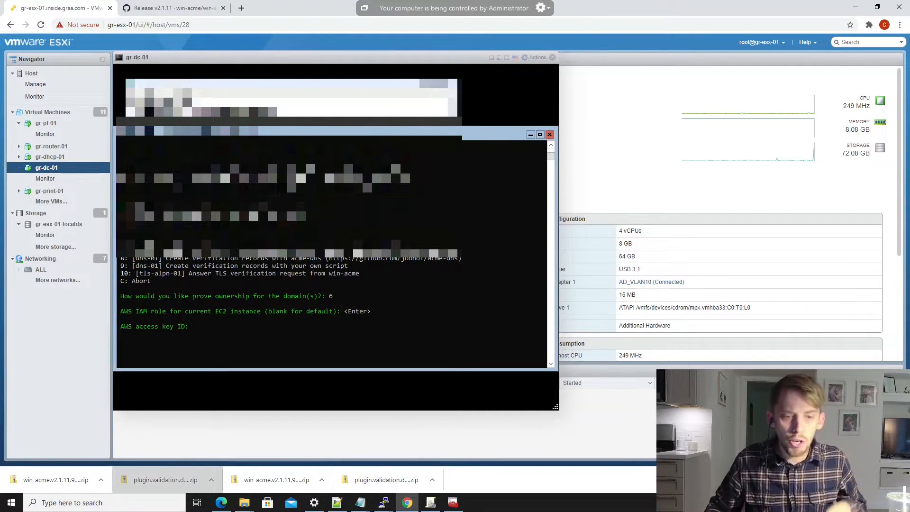
Copy the AWS access key ID from the open notes file and submit it at win-acme's access key ID prompt
{"action": "double_click", "coordinate": [164, 103]}
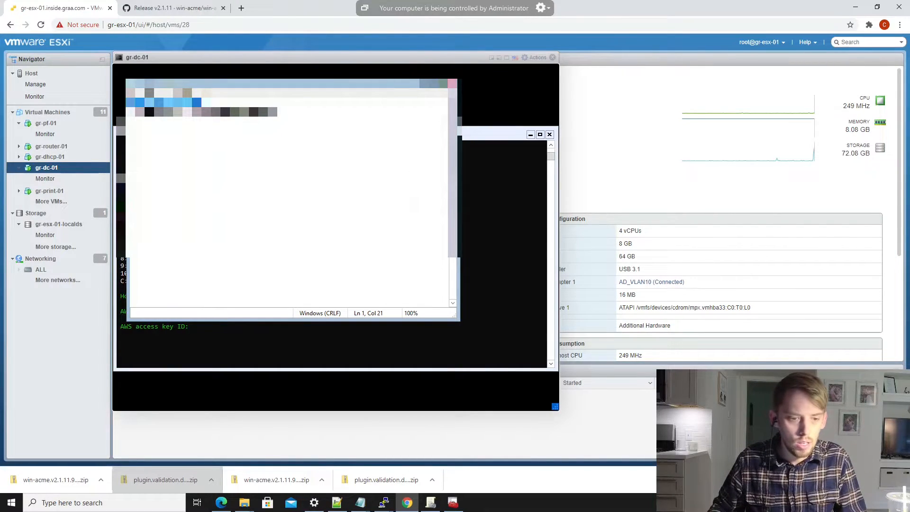
{"action": "right_click", "coordinate": [154, 107]}
{"action": "left_click", "coordinate": [174, 135]}
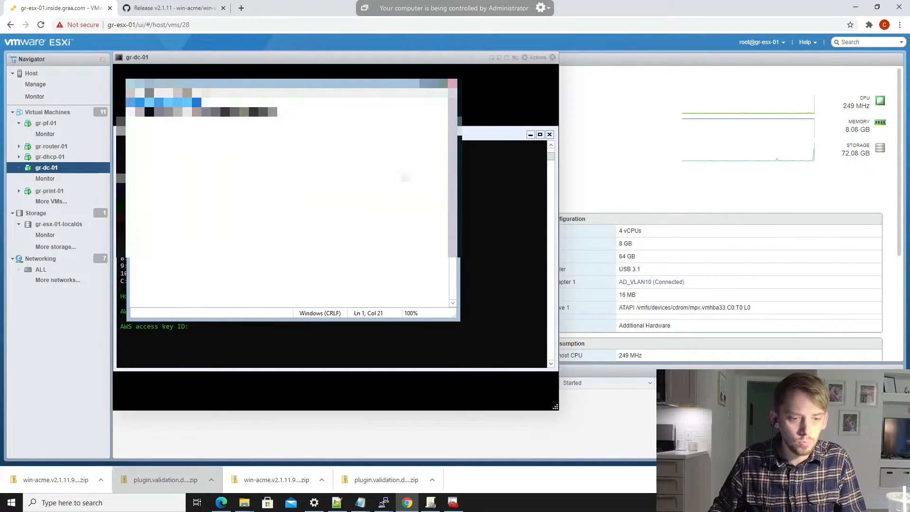
{"action": "left_click", "coordinate": [476, 217]}
{"action": "right_click", "coordinate": [283, 325]}
{"action": "key", "text": "Return"}
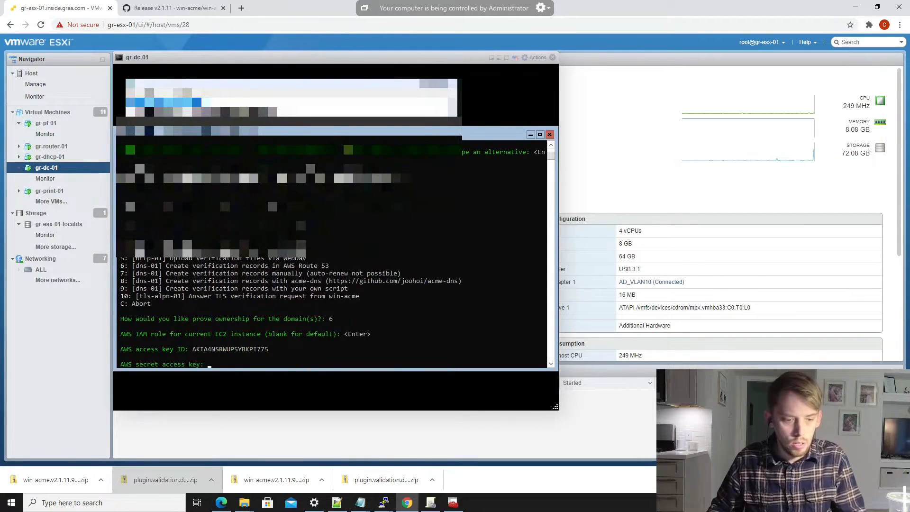
Copy the AWS secret access key from the notes file and submit it at win-acme's secret access key prompt
{"action": "left_click_drag", "start_coordinate": [280, 112], "coordinate": [129, 113]}
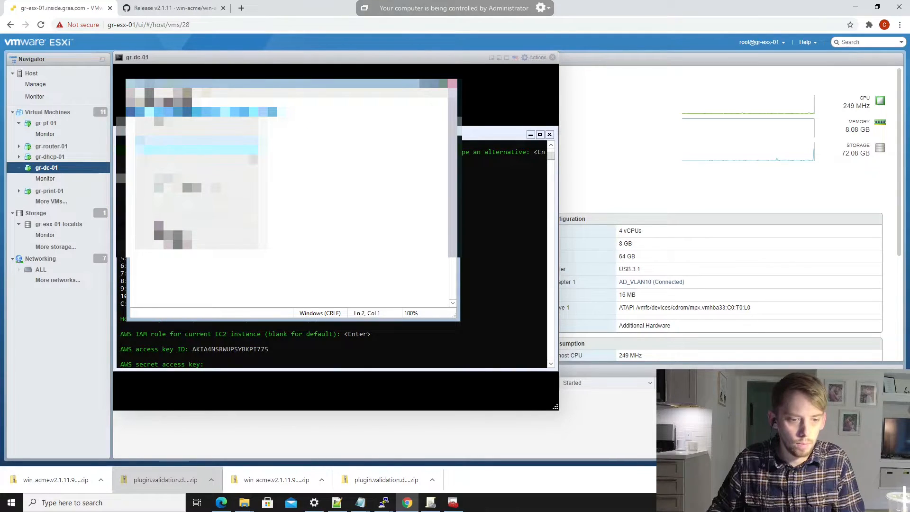
{"action": "key", "text": "alt+Tab"}
{"action": "key", "text": "ctrl+v"}
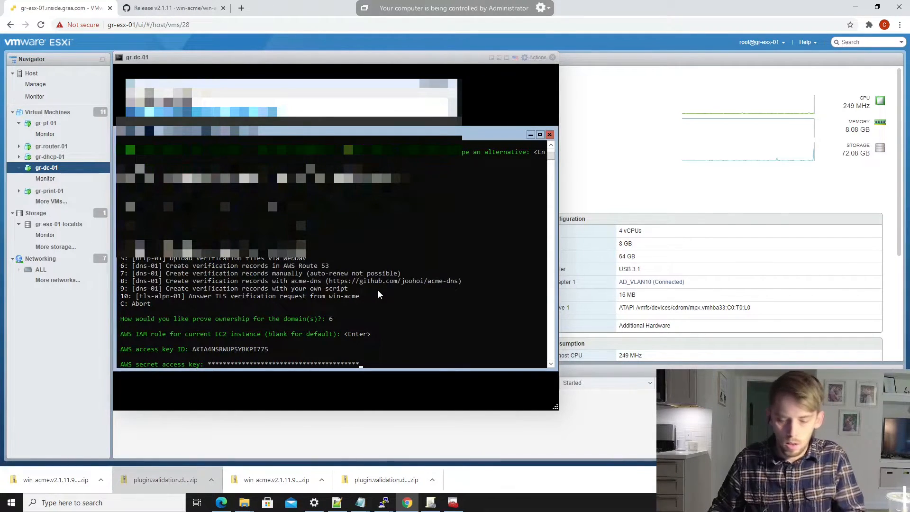
{"action": "key", "text": "Return"}
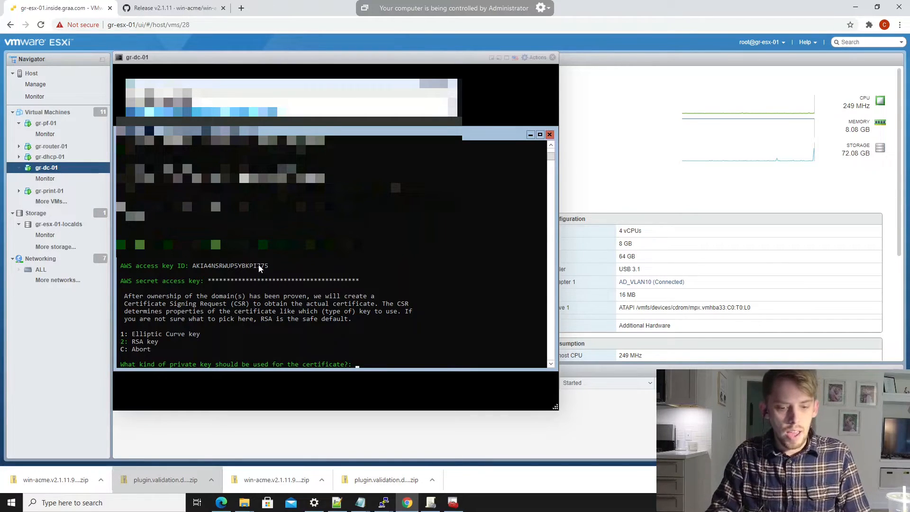
Choose an RSA key for the certificate and store the certificate in the Windows Certificate Store
{"action": "type", "text": "2"}
{"action": "key", "text": "Return"}
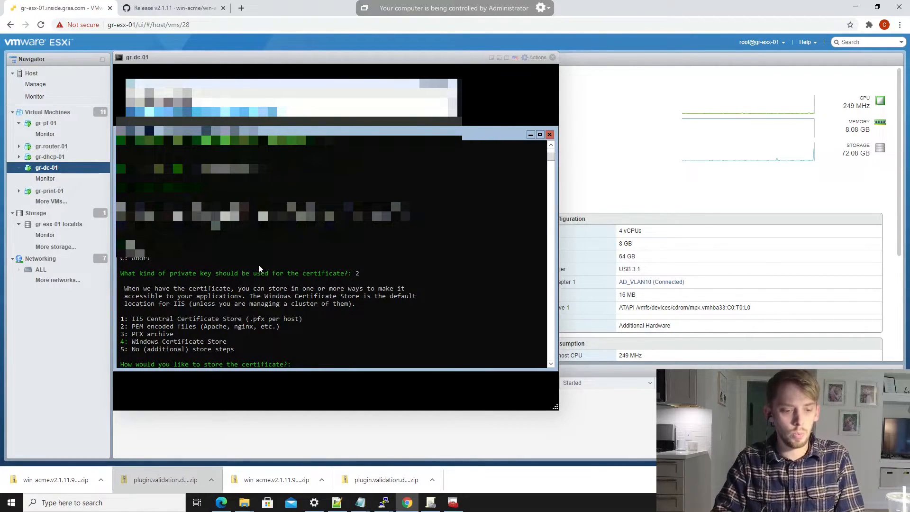
{"action": "type", "text": "4"}
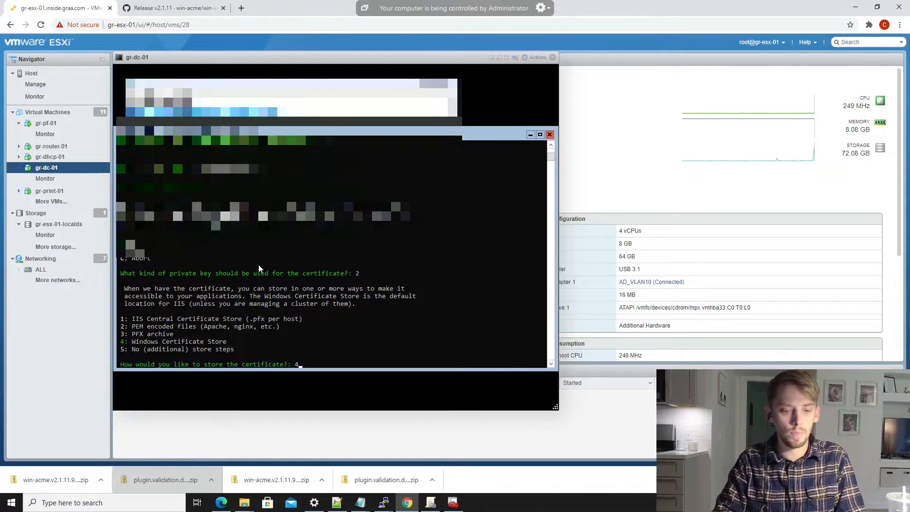
{"action": "key", "text": "Return"}
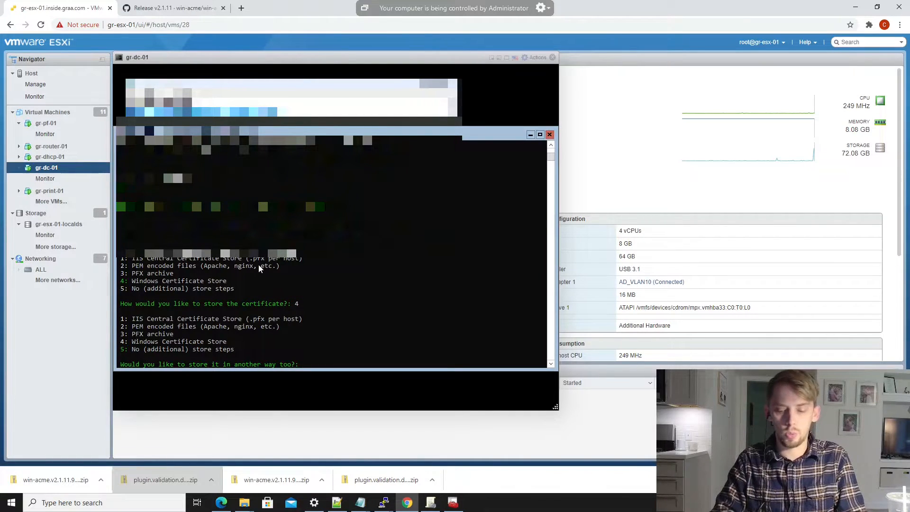
Choose no additional store steps and no additional installation steps for the certificate
{"action": "type", "text": "5"}
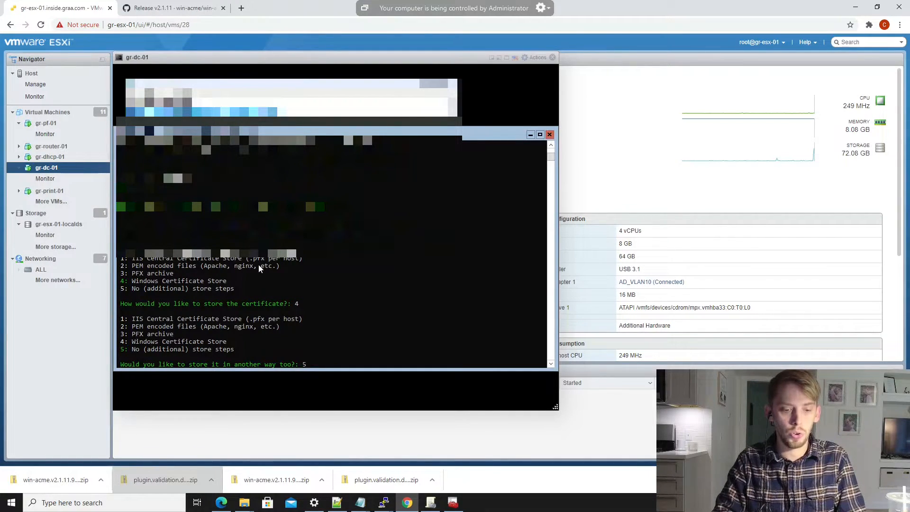
{"action": "key", "text": "Return"}
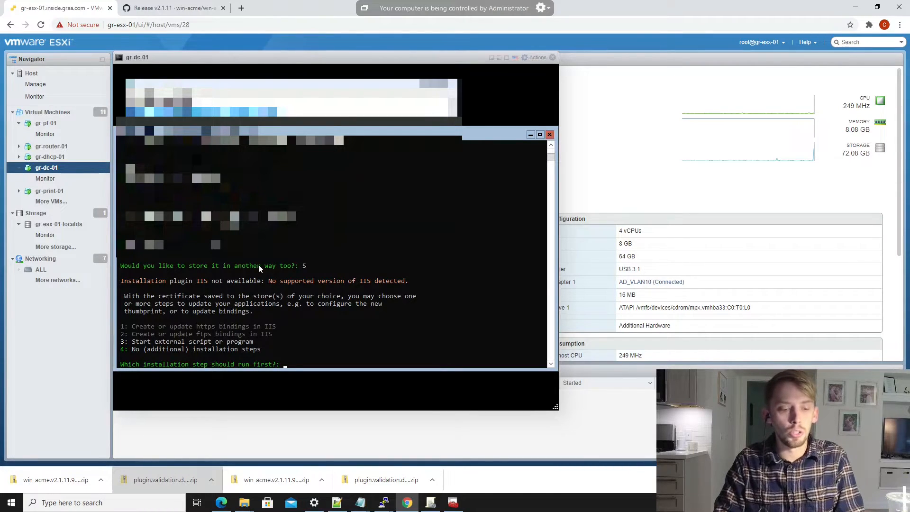
{"action": "type", "text": "4"}
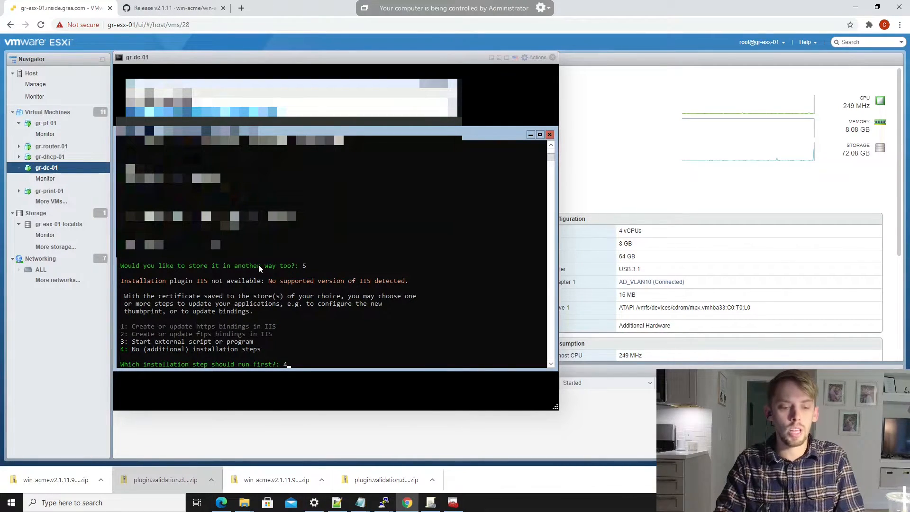
{"action": "key", "text": "Return"}
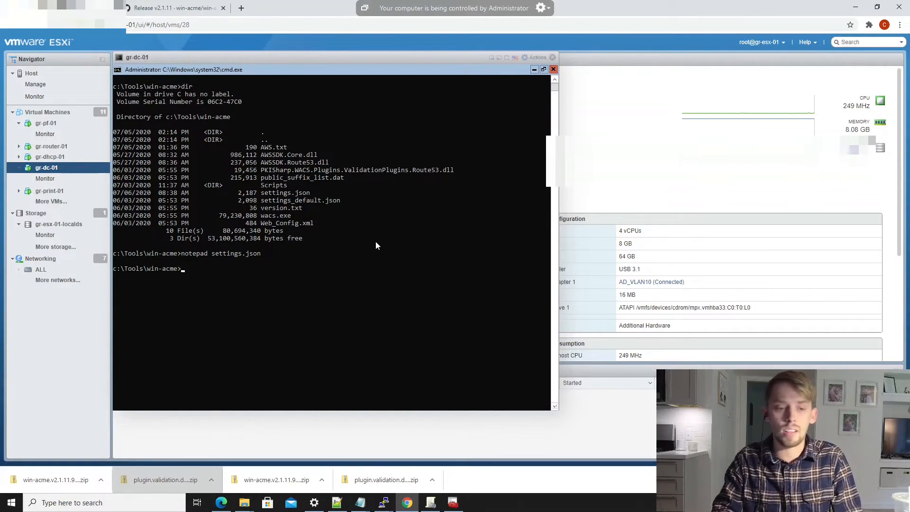
Open settings.json from the win-acme folder in Notepad and examine the DnsServers entry in its Validation section
{"action": "type", "text": "notepad settings.json"}
{"action": "key", "text": "Return"}
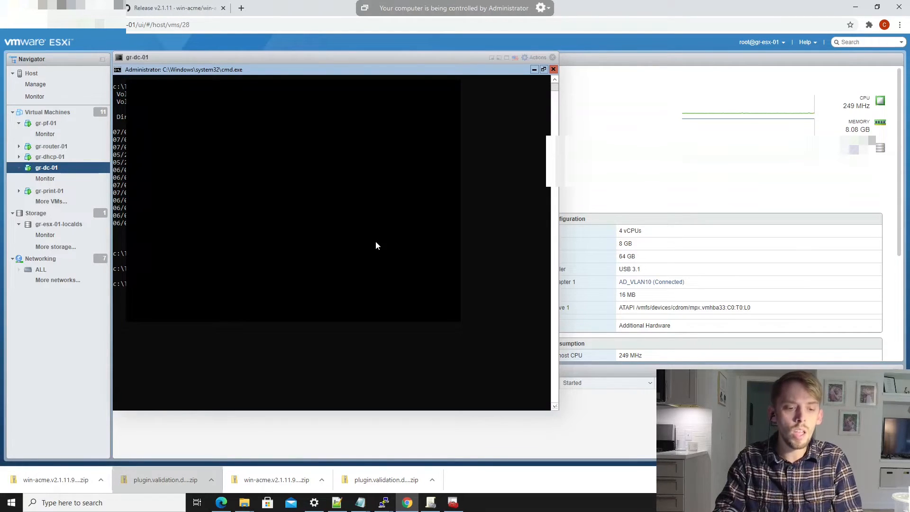
{"action": "scroll", "coordinate": [375, 239], "scroll_direction": "down", "scroll_amount": 12}
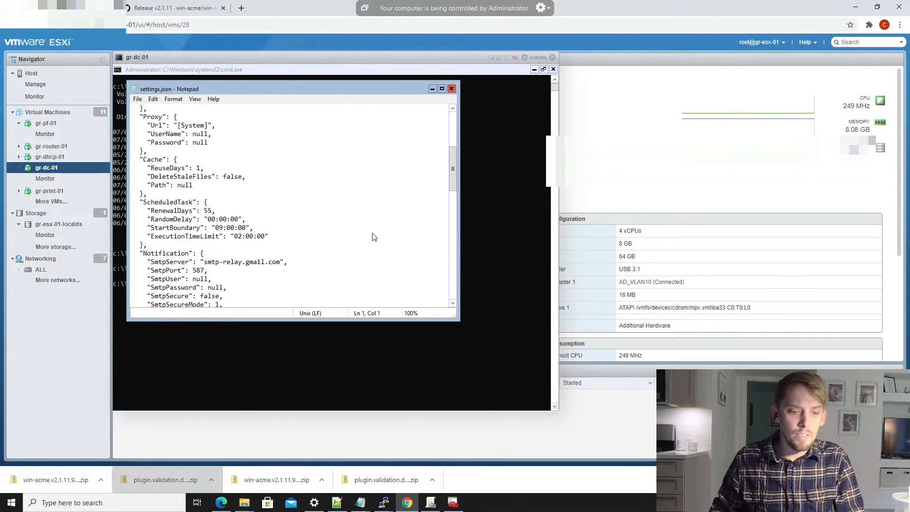
{"action": "scroll", "coordinate": [374, 237], "scroll_direction": "down", "scroll_amount": 10}
{"action": "scroll", "coordinate": [375, 237], "scroll_direction": "up", "scroll_amount": 4}
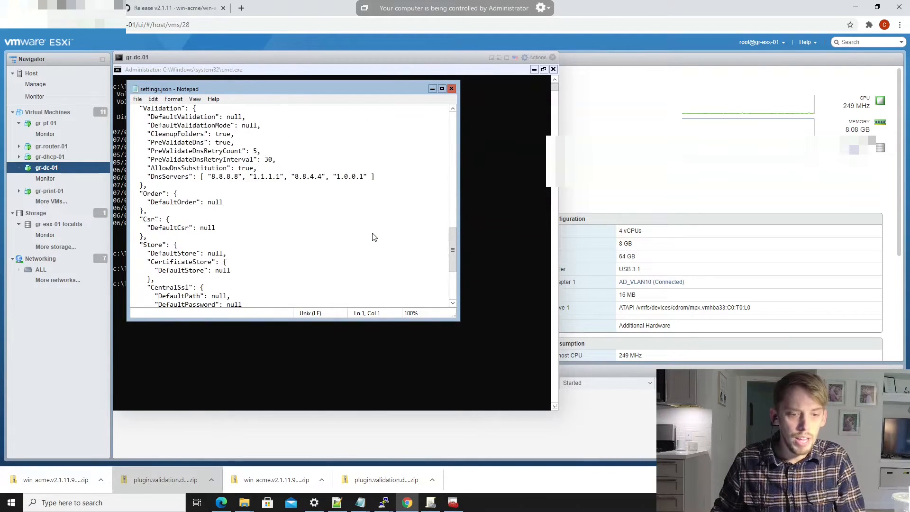
{"action": "scroll", "coordinate": [375, 237], "scroll_direction": "up", "scroll_amount": 1}
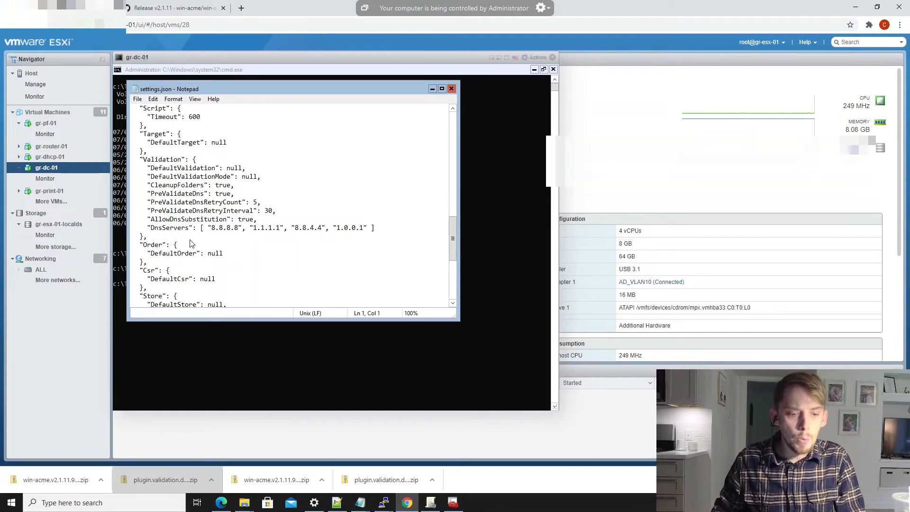
{"action": "left_click_drag", "start_coordinate": [151, 230], "coordinate": [379, 235]}
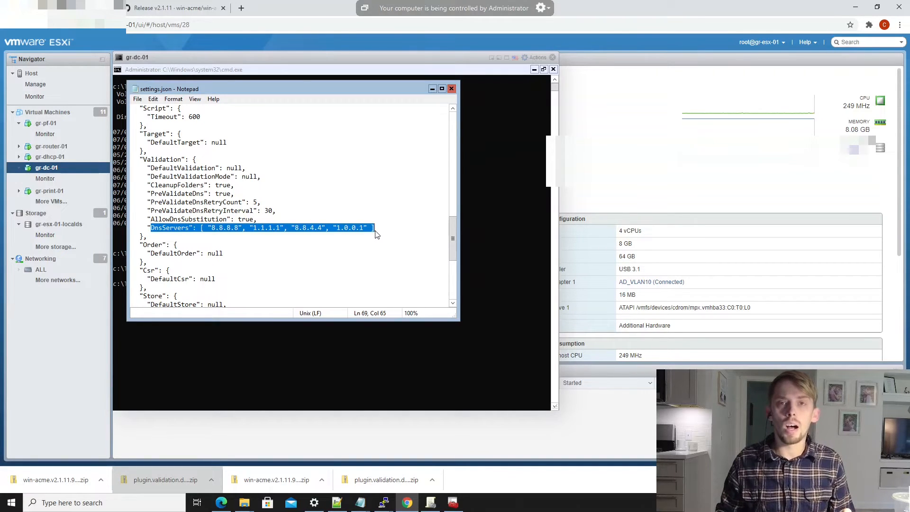
{"action": "left_click", "coordinate": [215, 228]}
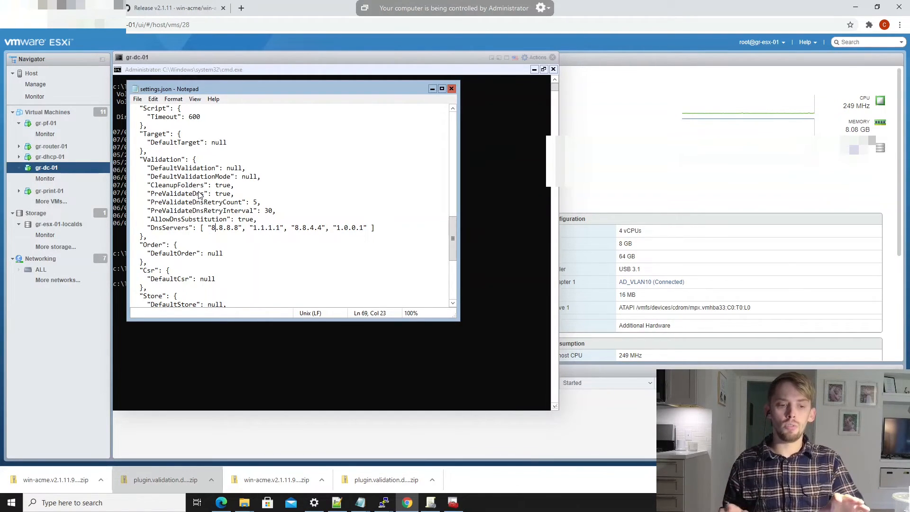
{"action": "left_click_drag", "start_coordinate": [375, 228], "coordinate": [326, 229]}
{"action": "left_click_drag", "start_coordinate": [263, 229], "coordinate": [149, 227]}
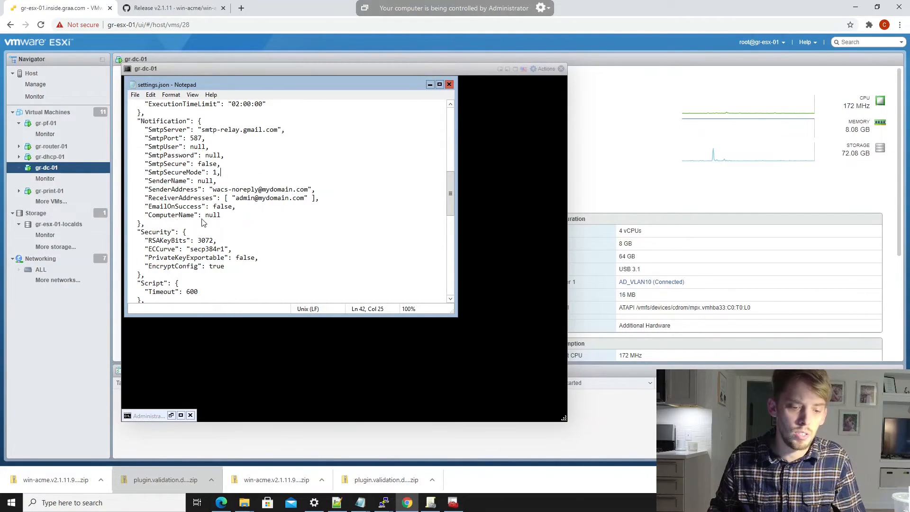
Review the Notification section of settings.json and set EmailOnSuccess to true
{"action": "left_click_drag", "start_coordinate": [145, 223], "coordinate": [133, 189]}
{"action": "left_click_drag", "start_coordinate": [133, 156], "coordinate": [127, 127]}
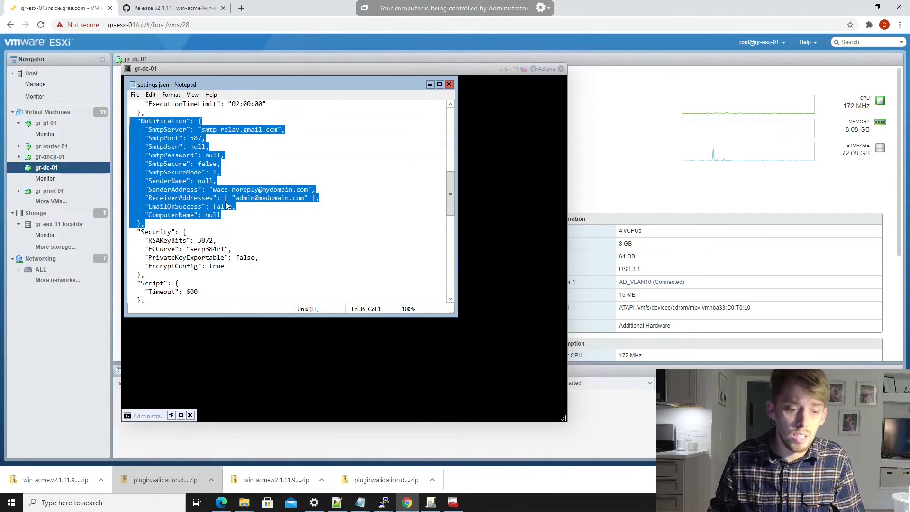
{"action": "left_click_drag", "start_coordinate": [236, 207], "coordinate": [145, 207]}
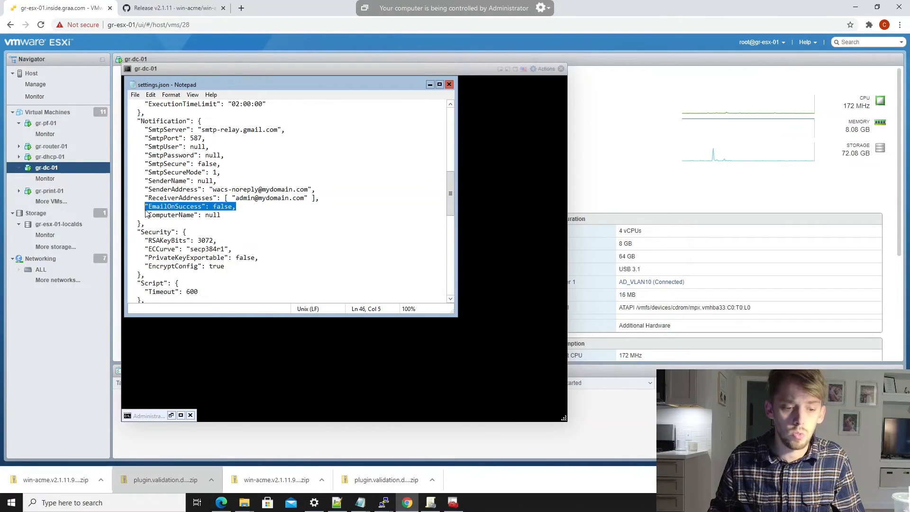
{"action": "double_click", "coordinate": [224, 207]}
{"action": "type", "text": "true"}
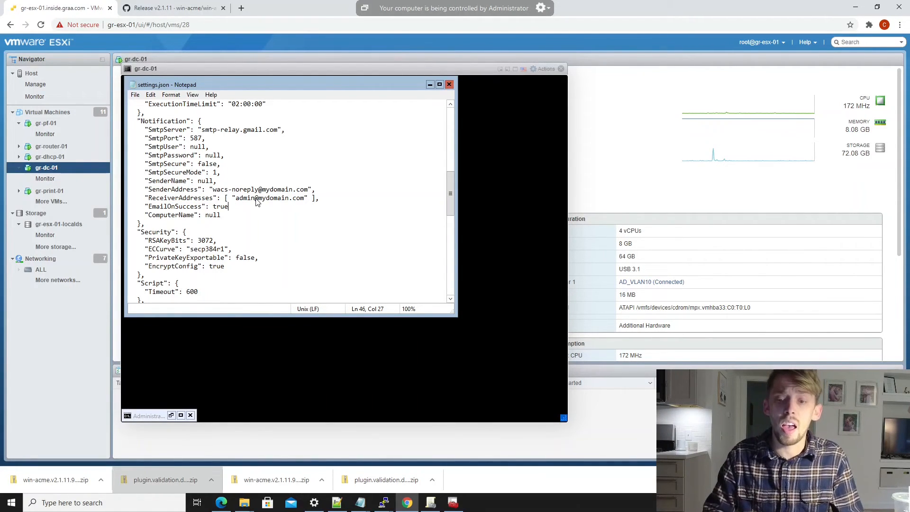